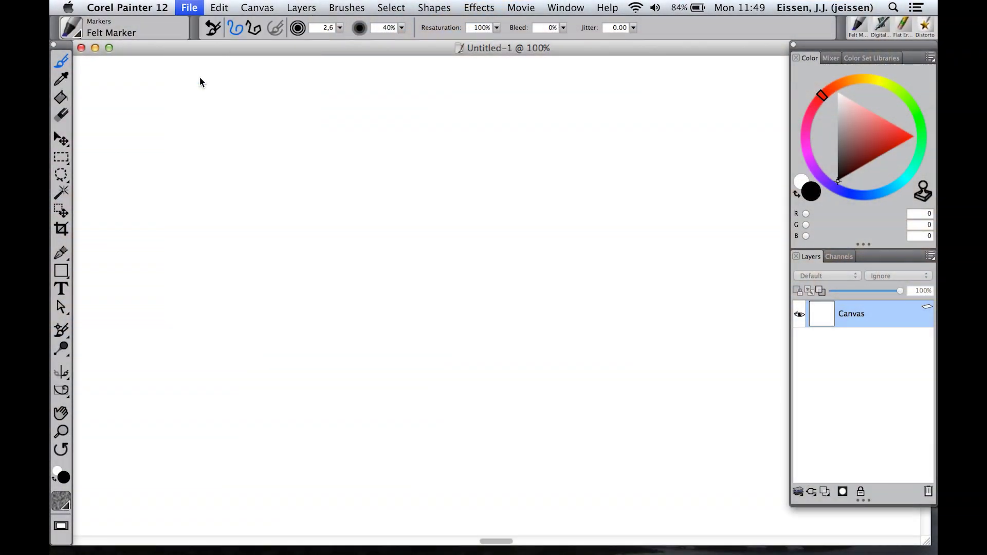
- Place the image THINKcity copy.JPG on the blank canvas, scaled to fill most of the page
drag(731, 180, 729, 280)
click(418, 248)
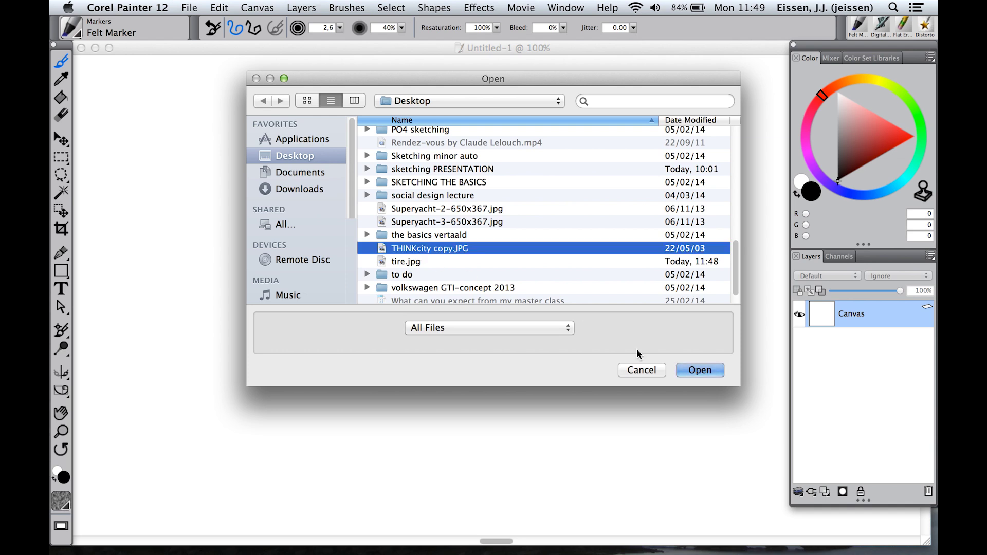
click(700, 369)
click(312, 219)
drag(383, 254, 480, 273)
drag(744, 472, 776, 513)
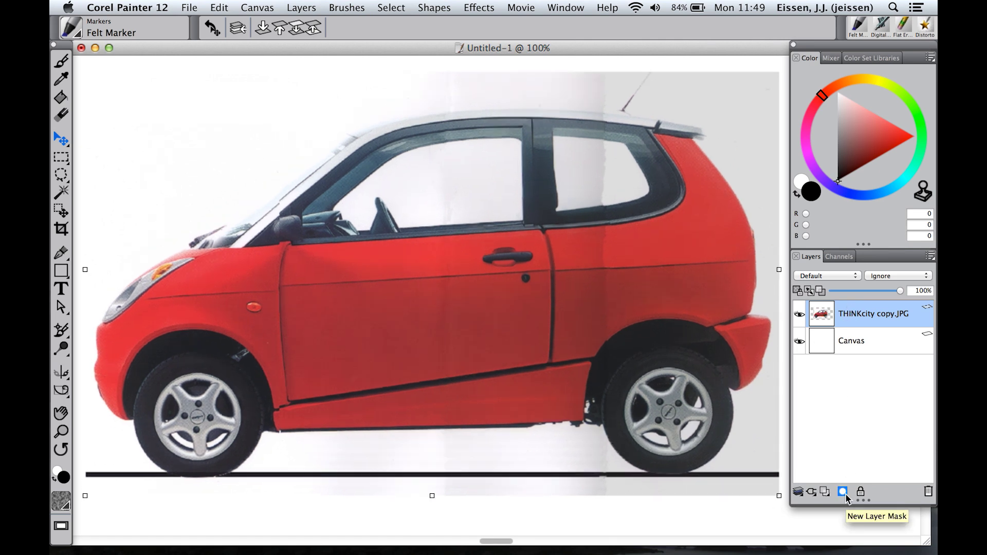
- Add a new layer named sketch and lower the THINKcity copy.JPG layer's opacity to 23%
click(825, 492)
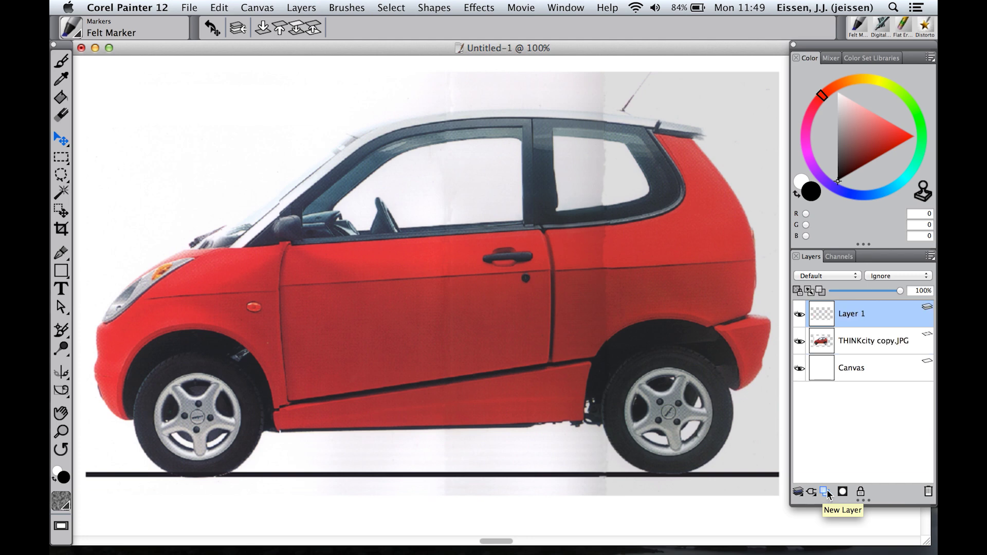
double_click(854, 316)
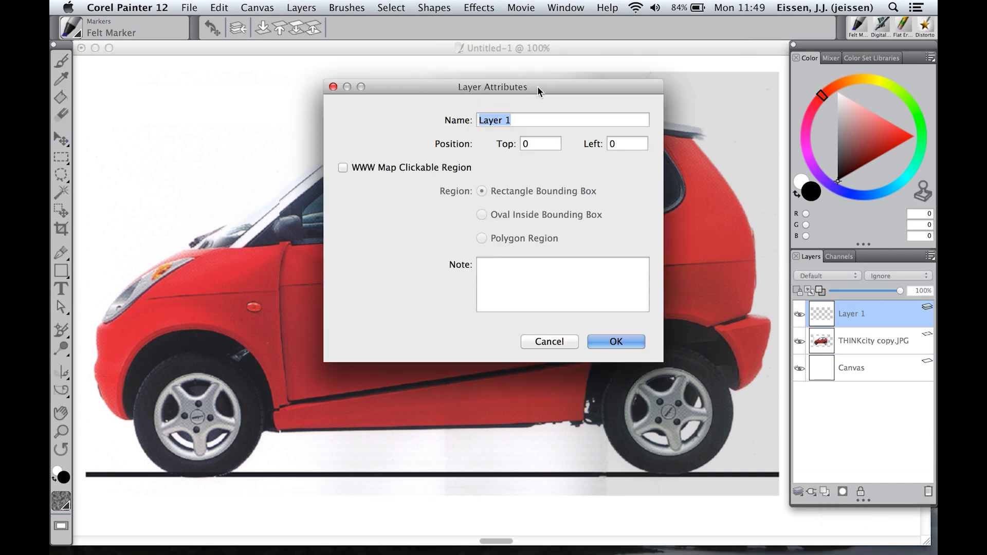
text(sketch)
click(618, 342)
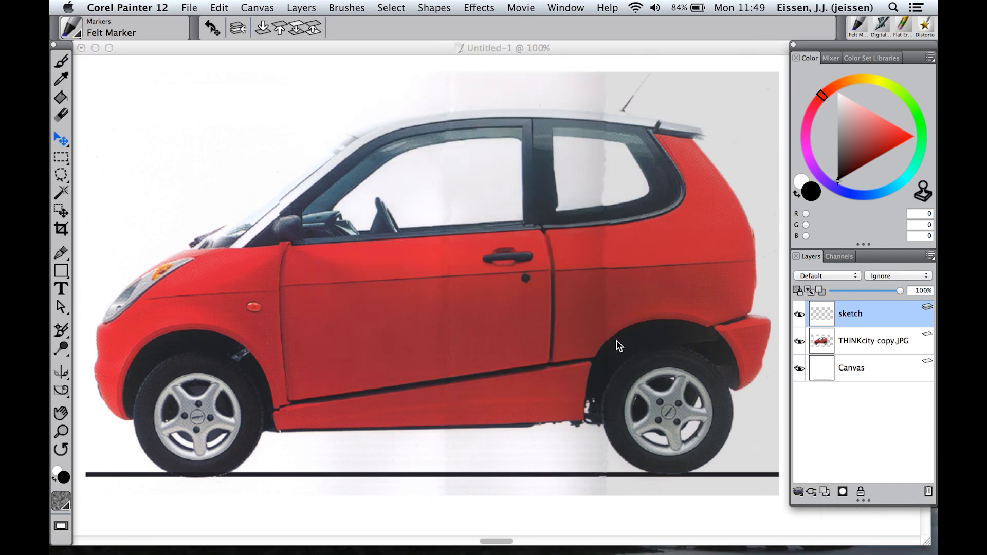
click(868, 341)
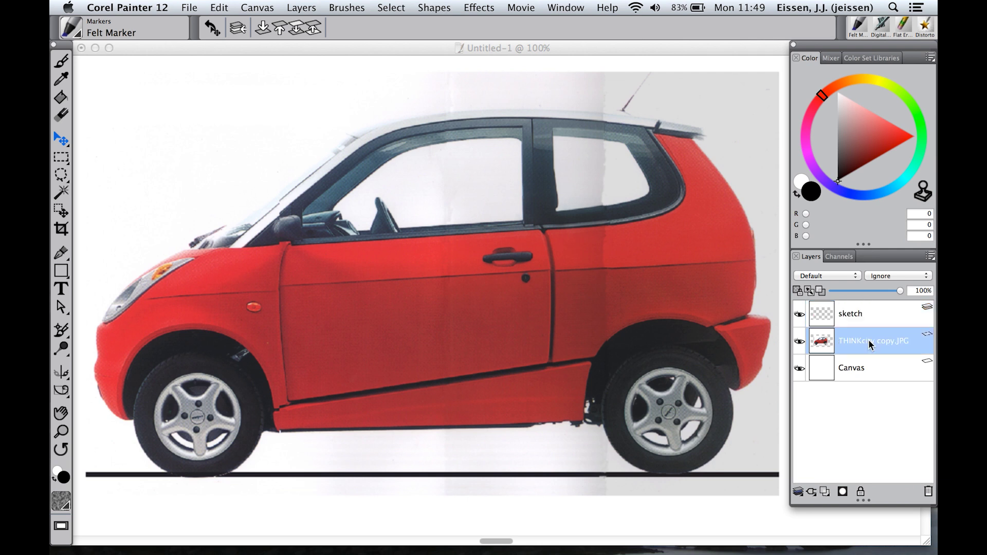
drag(900, 291, 848, 293)
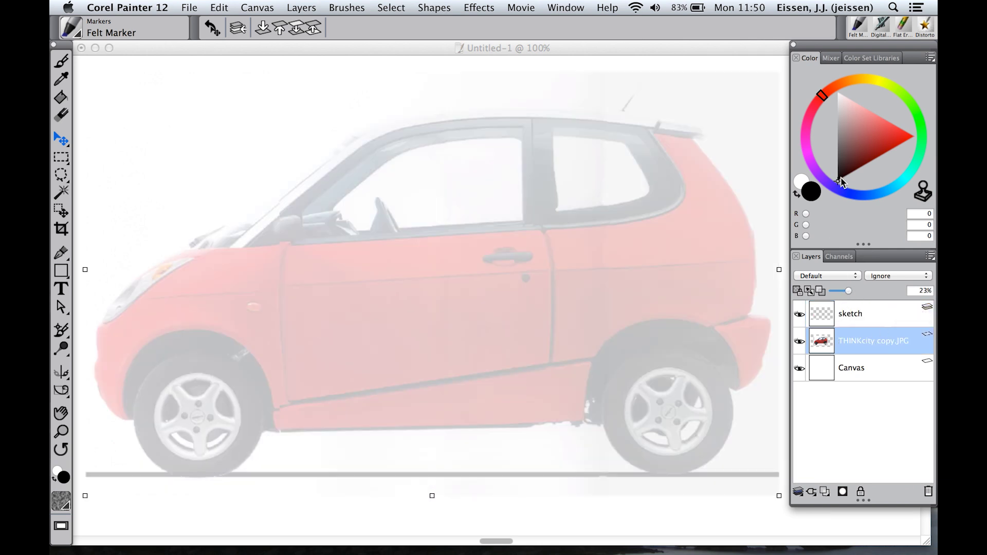
- On the sketch layer, draw the sill line and both wheel circles with the Digital Airbrush at size 1.9 and 16% opacity
click(883, 27)
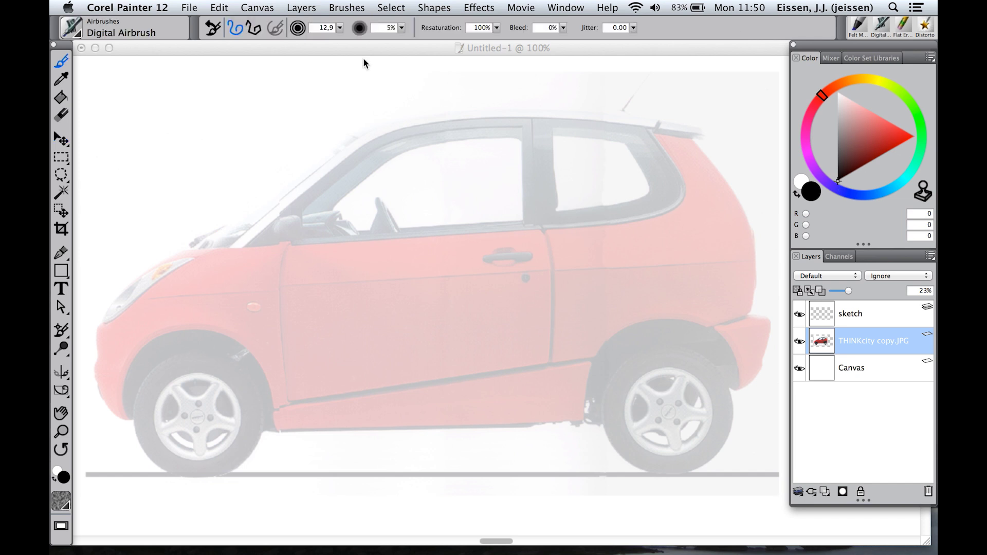
drag(339, 27, 296, 42)
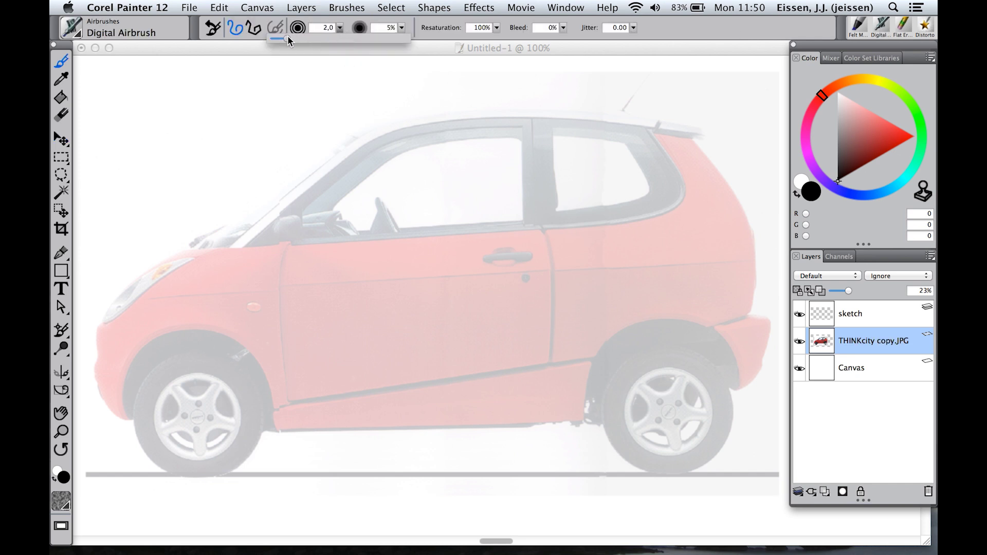
drag(401, 28, 359, 41)
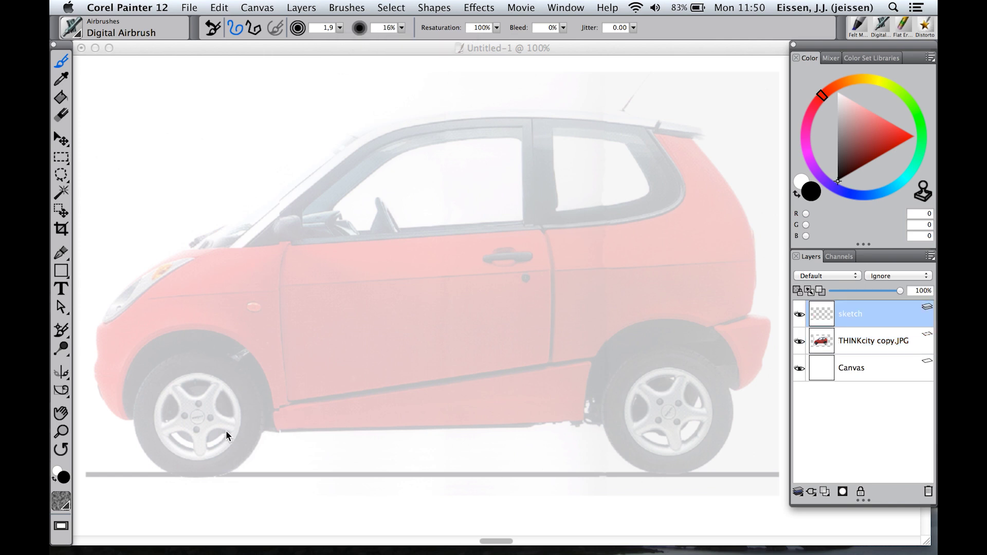
mouse_move(226, 433)
mouse_down()
mouse_move(617, 411)
mouse_move(650, 419)
mouse_up()
mouse_move(241, 353)
mouse_down()
mouse_move(170, 344)
mouse_move(139, 411)
mouse_move(190, 470)
mouse_move(247, 441)
mouse_move(191, 351)
mouse_move(257, 422)
mouse_up()
mouse_move(709, 368)
mouse_down()
mouse_move(643, 355)
mouse_move(730, 396)
mouse_move(725, 436)
mouse_move(734, 396)
mouse_up()
- Ink thick black tires over both wheels and the rear wheel arch using the Felt Marker at size 7.4
click(882, 28)
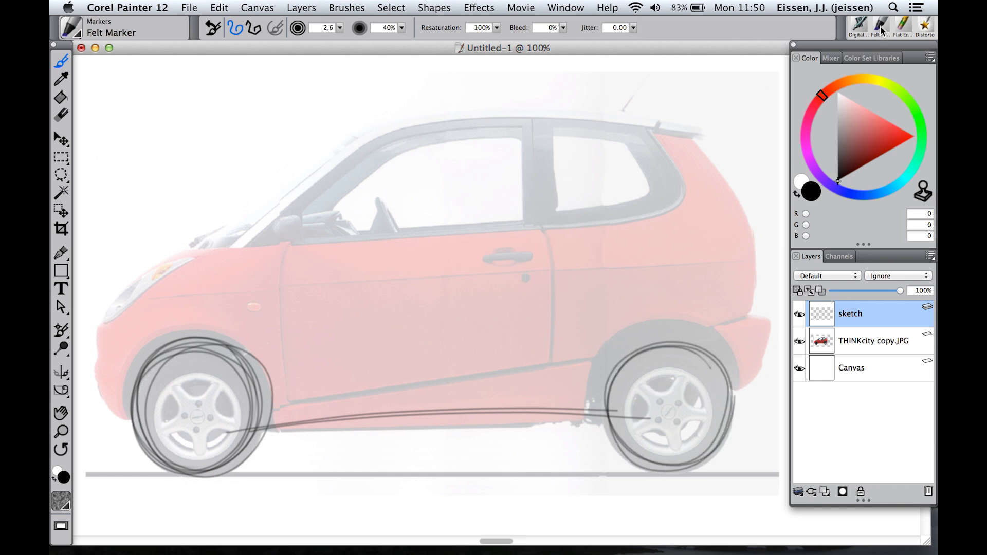
mouse_move(247, 367)
mouse_down()
mouse_move(142, 449)
mouse_move(131, 422)
mouse_up()
click(339, 28)
drag(291, 39, 313, 39)
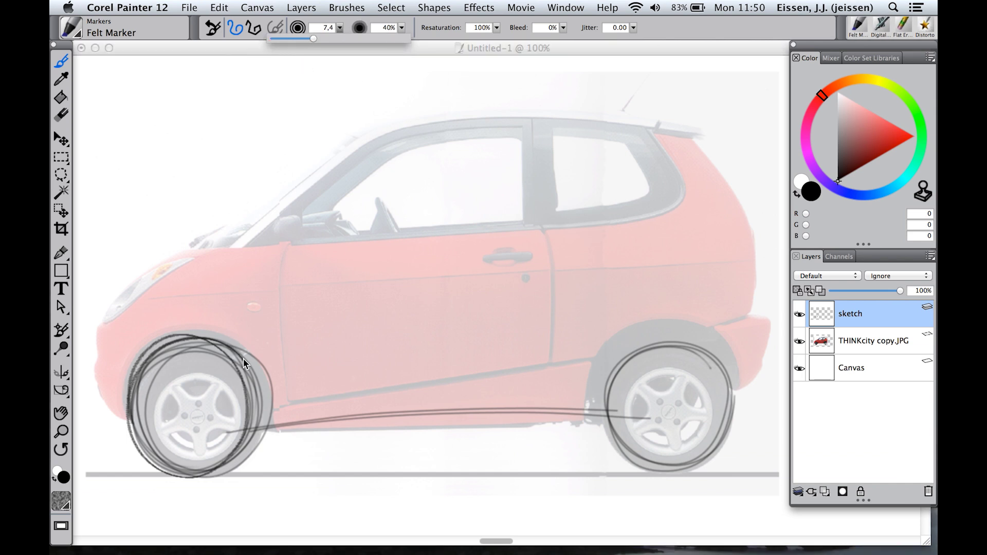
mouse_move(246, 364)
mouse_down()
mouse_move(270, 400)
mouse_move(201, 345)
mouse_move(134, 382)
mouse_move(209, 466)
mouse_up()
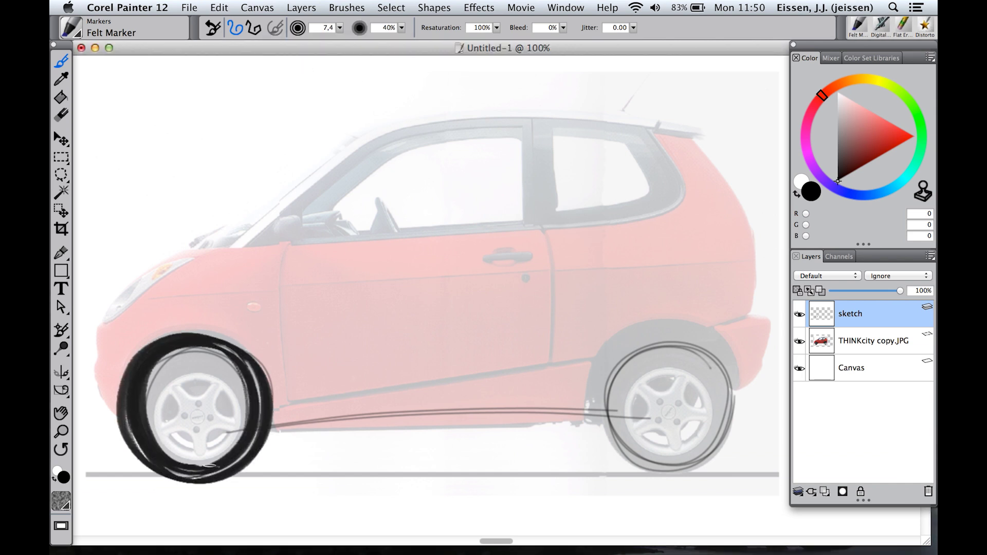
mouse_move(712, 356)
mouse_down()
mouse_move(603, 431)
mouse_move(689, 342)
mouse_move(719, 456)
mouse_move(609, 386)
mouse_move(715, 350)
mouse_move(645, 463)
mouse_move(633, 350)
mouse_move(720, 424)
mouse_move(610, 435)
mouse_move(690, 338)
mouse_move(652, 411)
mouse_move(602, 403)
mouse_move(629, 340)
mouse_move(617, 351)
mouse_move(649, 328)
mouse_move(696, 336)
mouse_move(681, 329)
mouse_move(720, 350)
mouse_move(701, 339)
mouse_move(725, 367)
mouse_move(703, 336)
mouse_move(731, 372)
mouse_move(722, 342)
mouse_move(677, 321)
mouse_move(624, 334)
mouse_move(596, 372)
mouse_move(588, 417)
mouse_move(593, 399)
mouse_move(566, 427)
mouse_up()
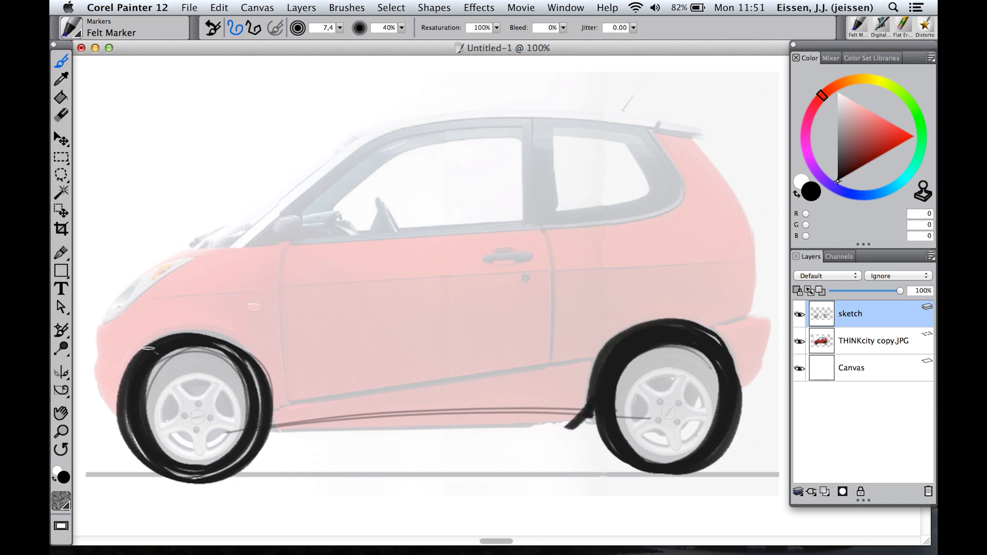
- Thicken the front wheel arch and draw a heavy black ground line and shadow stroke beneath the car
mouse_move(149, 348)
mouse_down()
mouse_move(177, 334)
mouse_move(233, 341)
mouse_move(248, 356)
mouse_move(262, 415)
mouse_up()
drag(214, 336, 250, 370)
mouse_move(139, 481)
mouse_down()
mouse_move(787, 470)
mouse_move(630, 481)
mouse_up()
drag(771, 476, 195, 497)
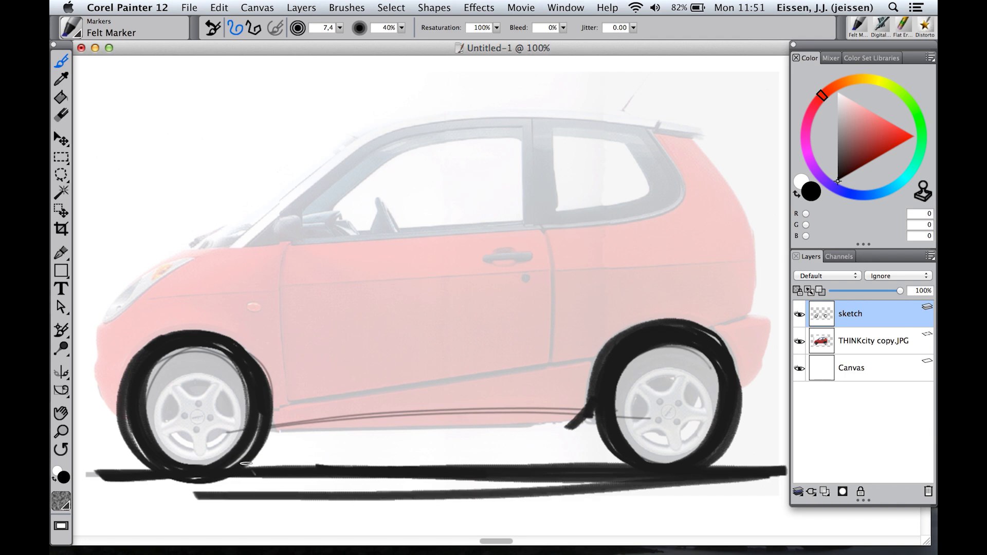
- Sketch the beltline, body-side crease, lower door lines and rear door seam with the Digital Airbrush
click(883, 27)
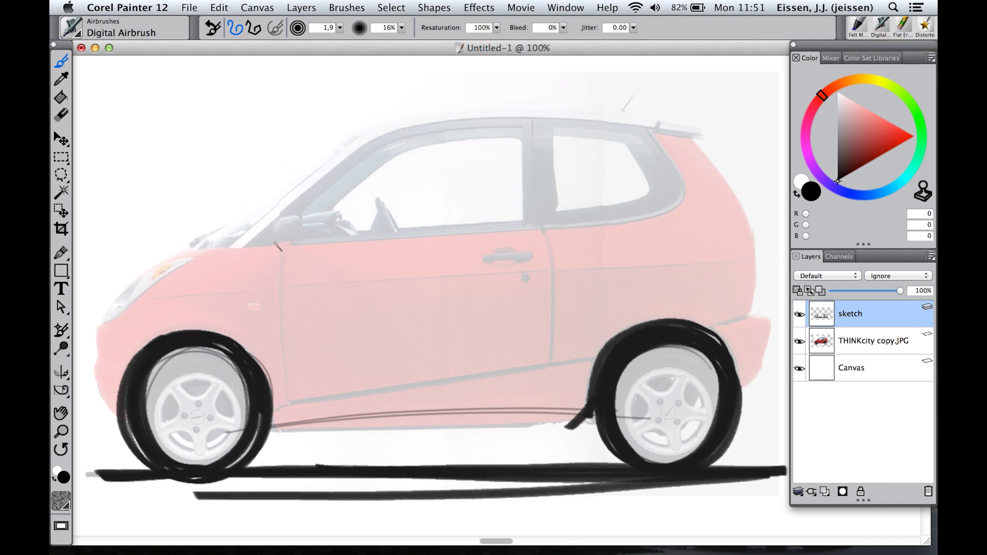
mouse_move(109, 322)
mouse_down()
mouse_move(736, 208)
mouse_move(518, 216)
mouse_move(710, 207)
mouse_move(756, 265)
mouse_up()
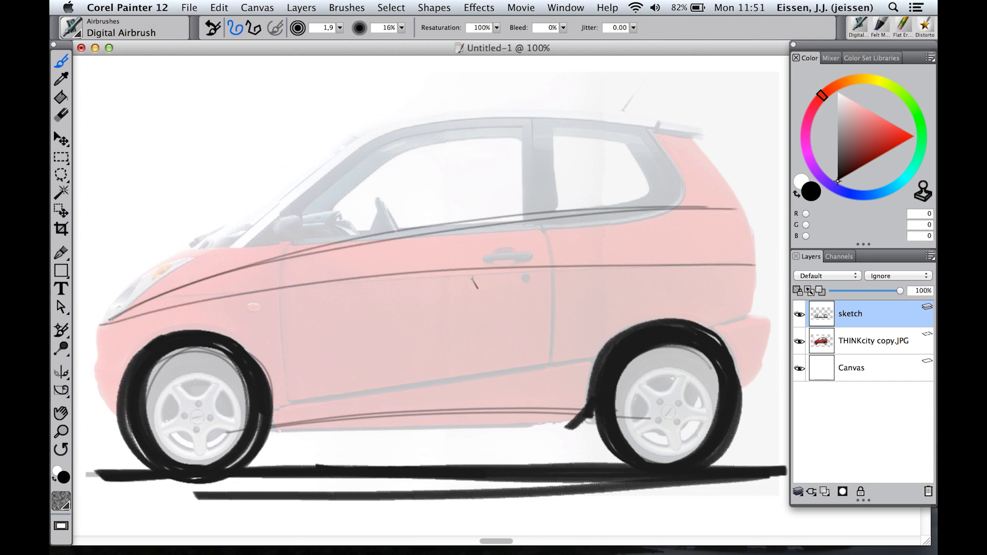
drag(269, 387, 642, 383)
drag(270, 387, 636, 384)
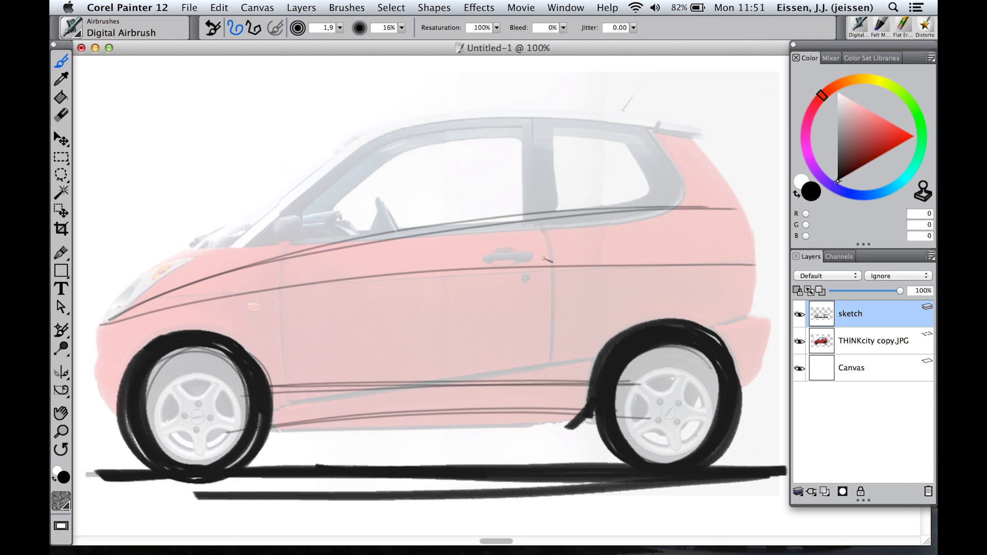
mouse_move(518, 83)
mouse_down()
mouse_move(539, 203)
mouse_move(553, 437)
mouse_up()
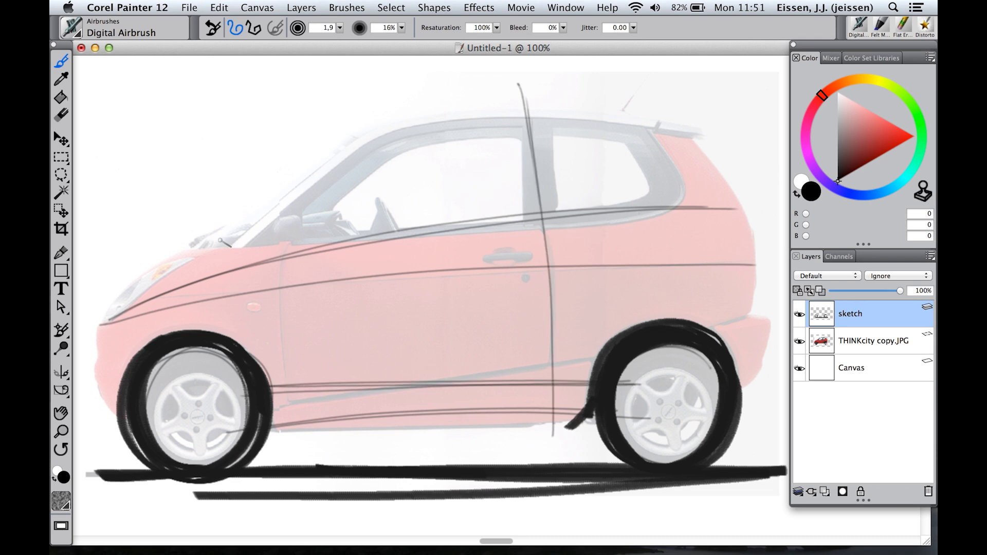
- Sketch the hood, windshield and roofline contours, plus the outer and inner outlines of the side windows
drag(101, 325, 255, 236)
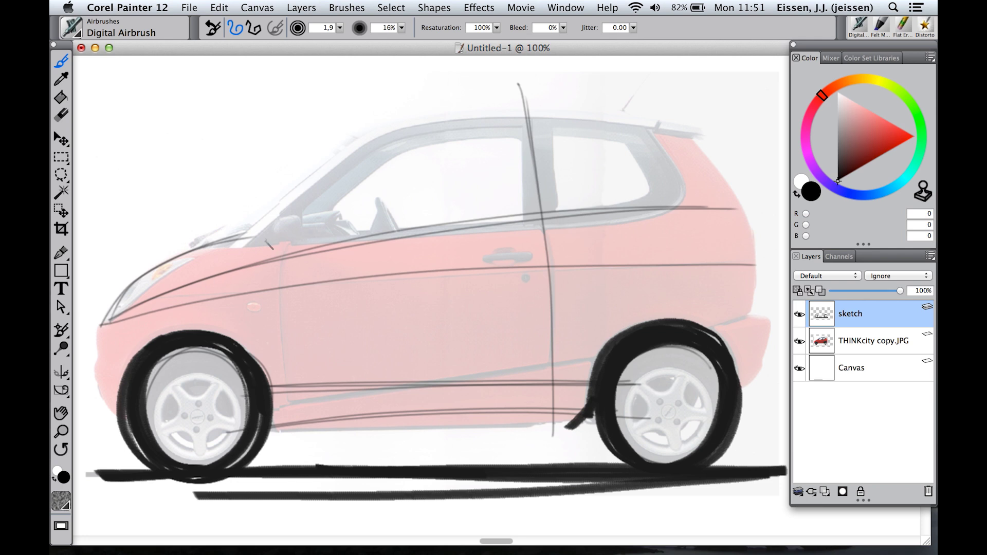
drag(122, 315, 472, 122)
mouse_move(126, 295)
mouse_down()
mouse_move(313, 169)
mouse_move(471, 121)
mouse_up()
drag(186, 244, 470, 122)
drag(296, 179, 681, 138)
drag(365, 144, 673, 128)
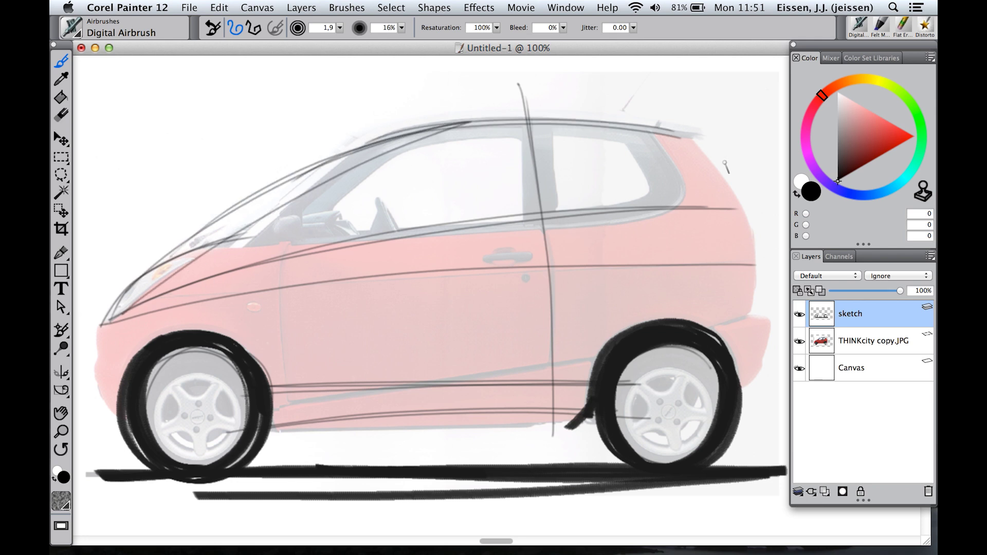
mouse_move(139, 315)
mouse_down()
mouse_move(450, 240)
mouse_move(684, 149)
mouse_move(476, 120)
mouse_up()
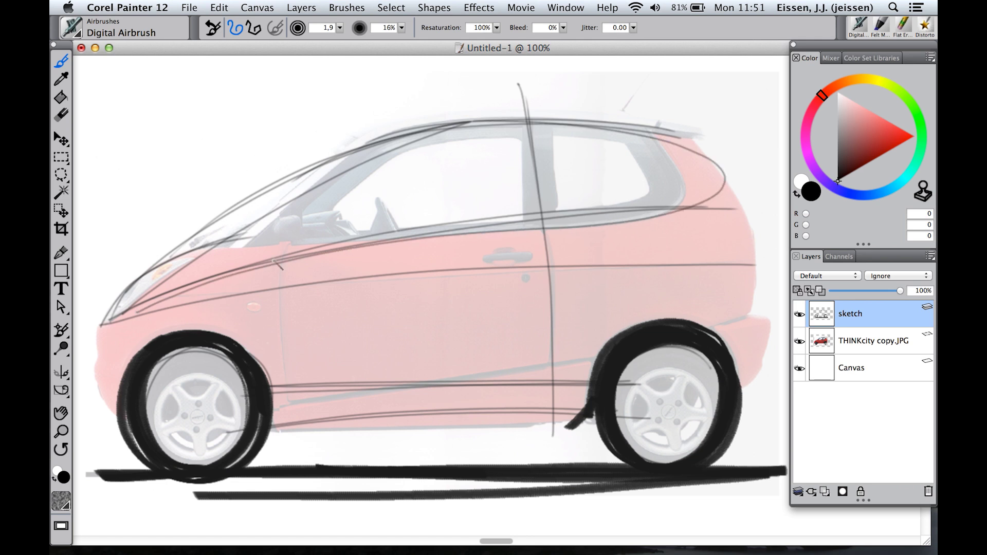
mouse_move(221, 279)
mouse_down()
mouse_move(571, 195)
mouse_move(513, 118)
mouse_up()
- Draw the contour lines of the car's tail and rear pillar, plus the lower rear corner and the nose
drag(729, 178, 761, 282)
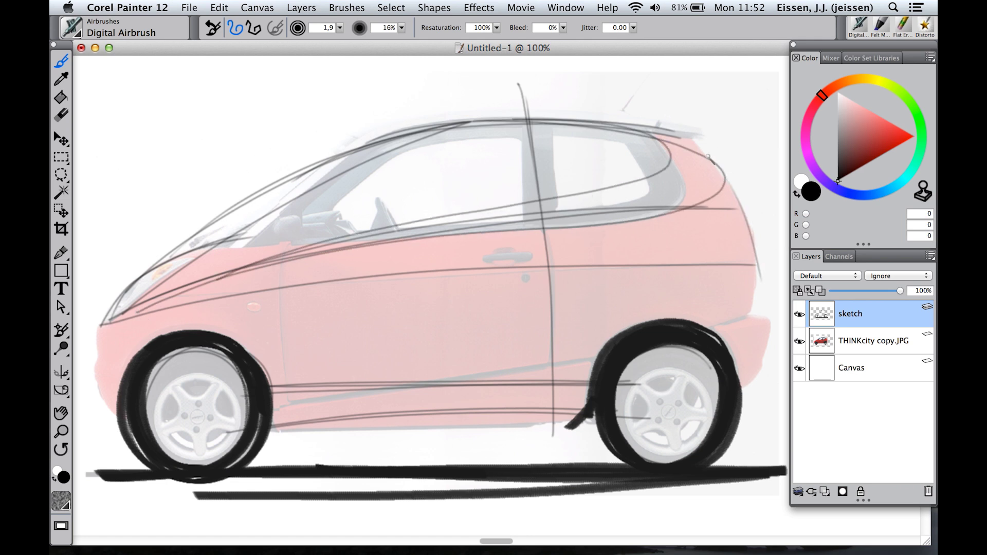
drag(670, 101, 733, 291)
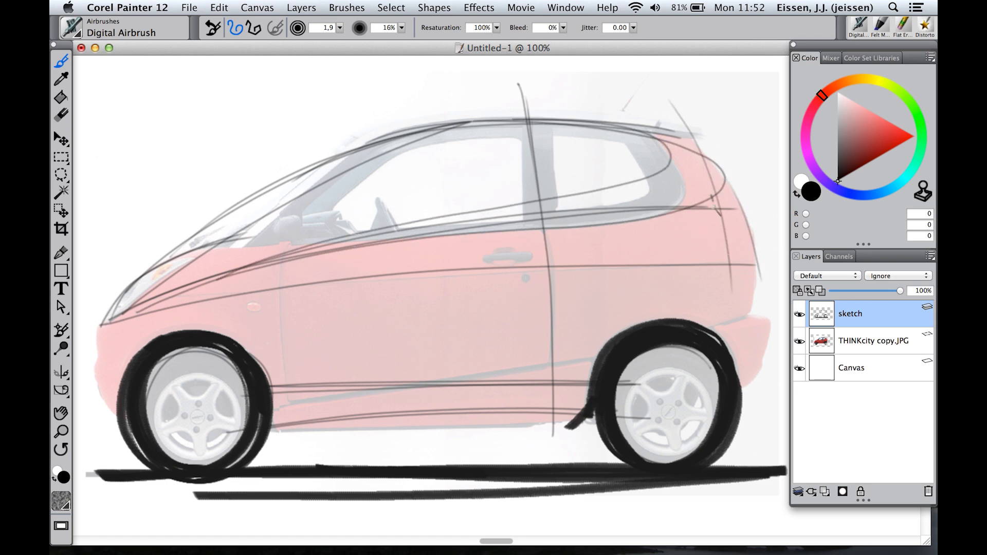
drag(712, 201, 726, 276)
drag(713, 201, 731, 316)
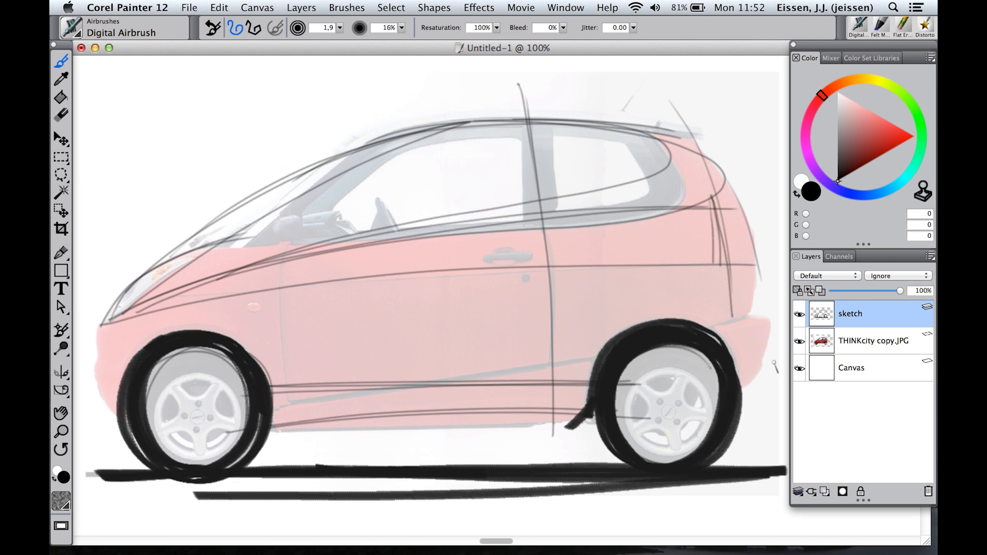
drag(775, 386, 744, 406)
mouse_move(88, 297)
mouse_down()
mouse_move(89, 371)
mouse_move(117, 420)
mouse_up()
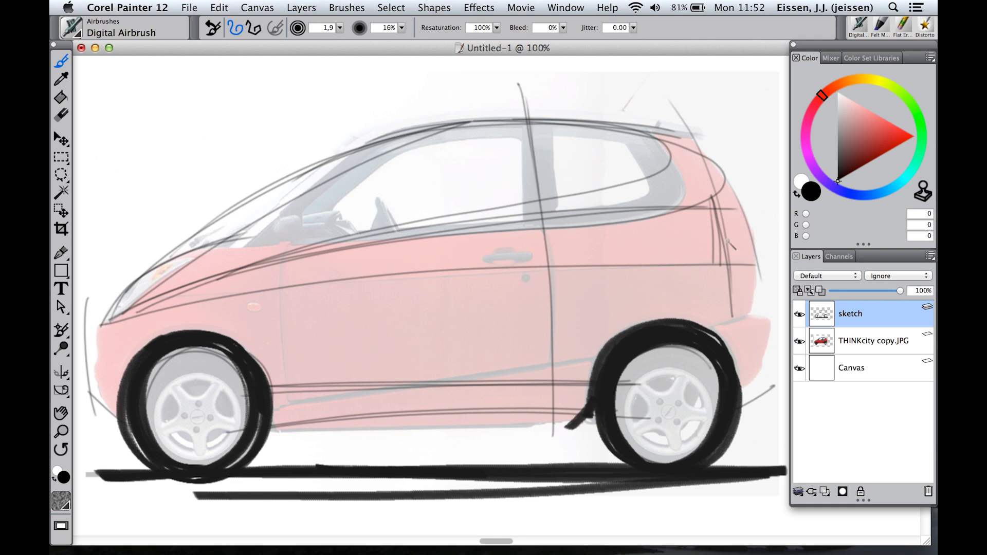
- Sketch the front door seam and the windshield pillar lines, undoing one stroke and reinforcing the roofline
drag(282, 223, 271, 431)
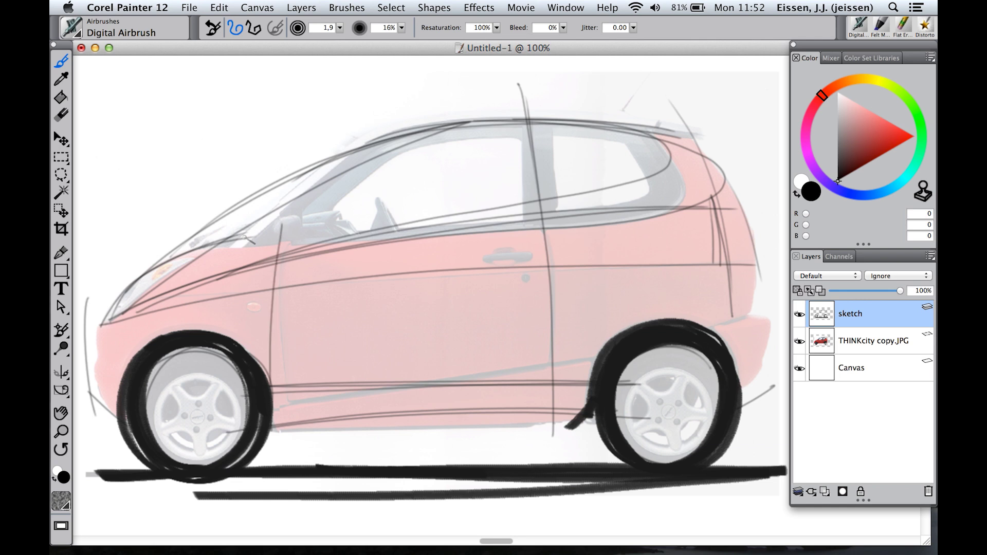
drag(211, 277, 422, 132)
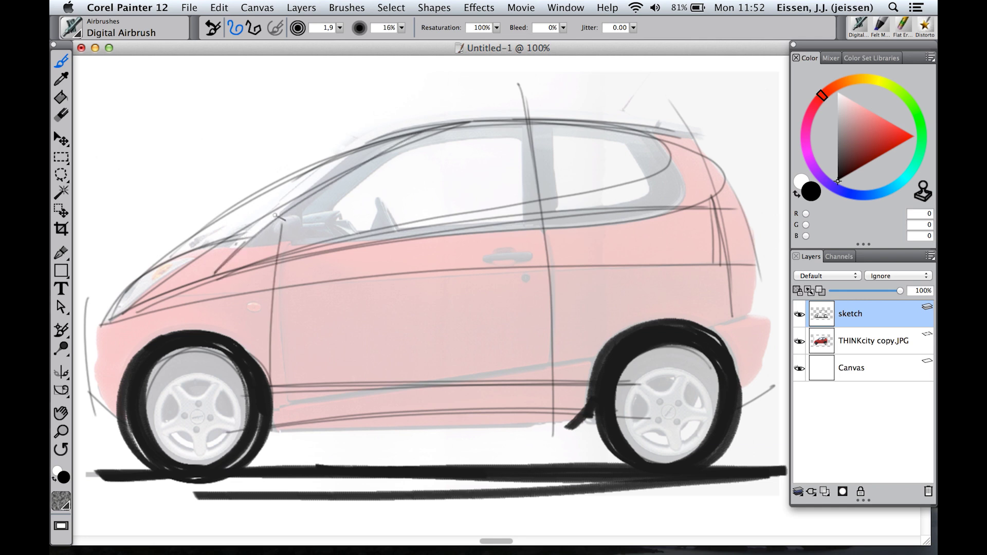
drag(245, 241, 438, 125)
mouse_move(270, 268)
mouse_down()
mouse_move(464, 124)
mouse_move(324, 208)
mouse_move(453, 130)
mouse_up()
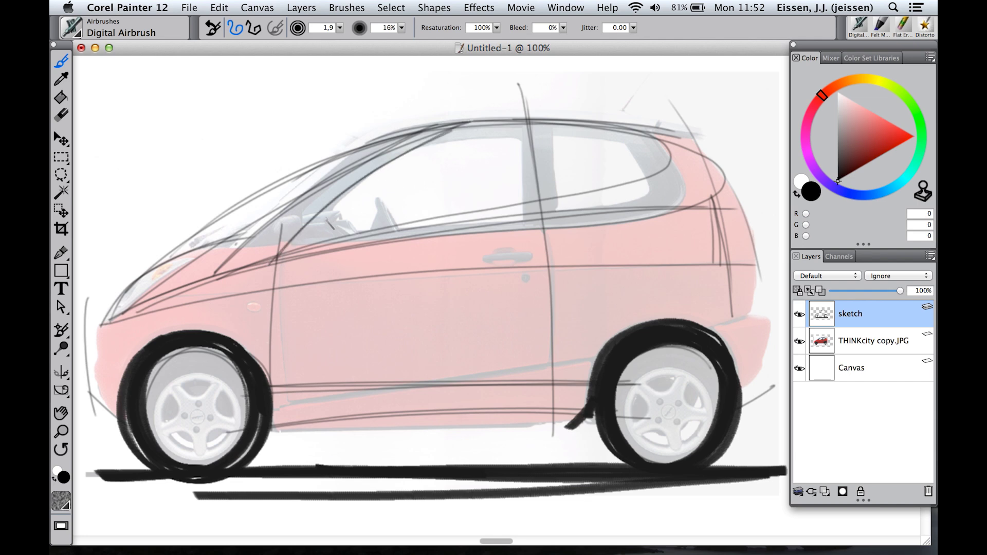
key(ctrl+z)
drag(387, 144, 664, 135)
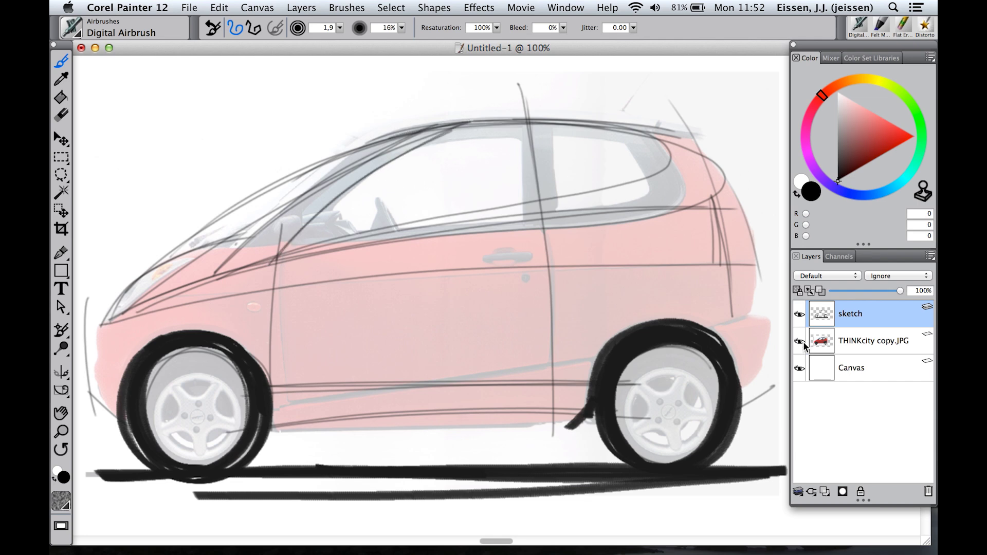
- Compare the sketch with the photo hidden, outline the rear and front bumpers, and reinforce the body-side crease
click(801, 341)
click(800, 342)
mouse_move(753, 242)
mouse_down()
mouse_move(765, 269)
mouse_move(745, 399)
mouse_up()
drag(756, 269, 743, 386)
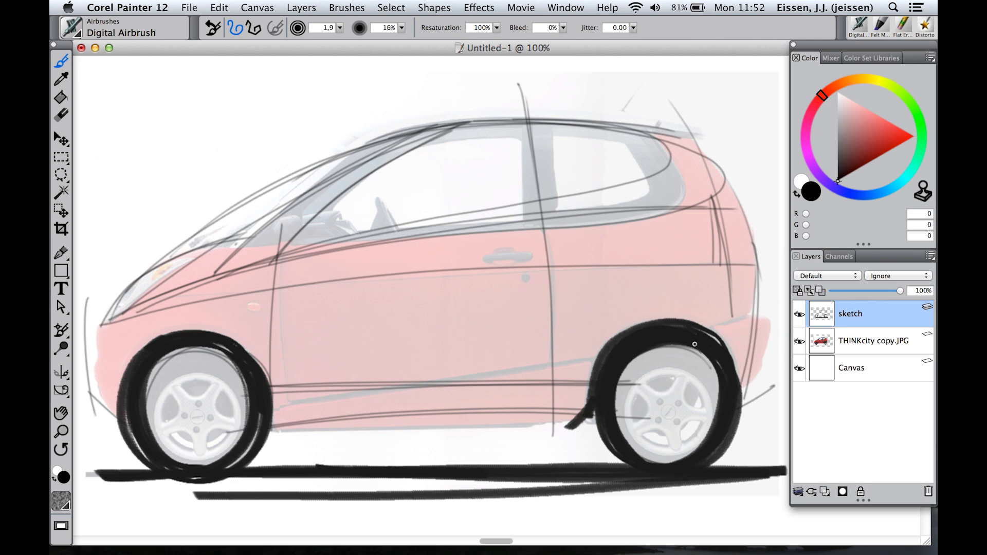
mouse_move(714, 333)
mouse_down()
mouse_move(784, 329)
mouse_move(763, 317)
mouse_move(744, 392)
mouse_up()
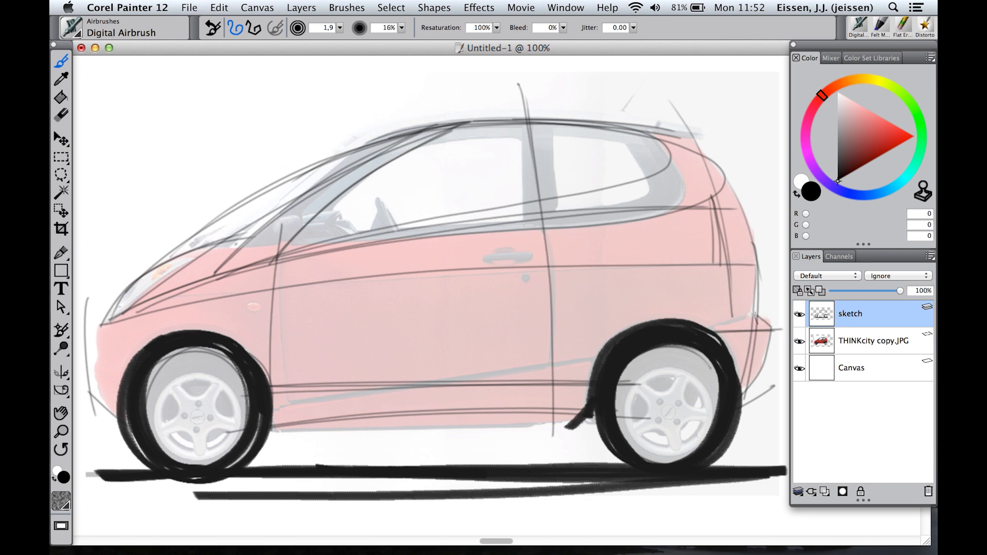
drag(754, 313, 713, 329)
drag(712, 286, 709, 275)
mouse_move(86, 367)
mouse_down()
mouse_move(128, 370)
mouse_move(106, 310)
mouse_up()
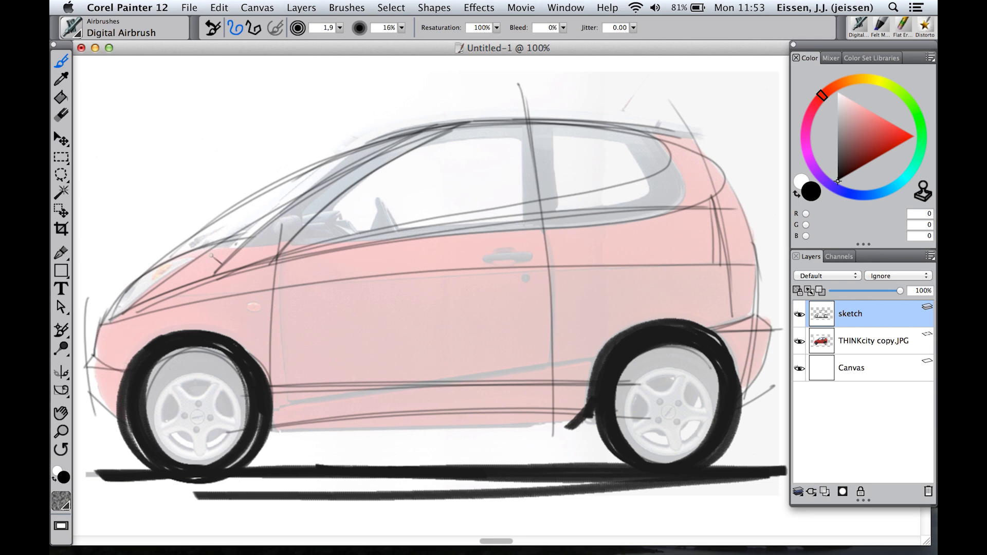
mouse_move(124, 324)
mouse_down()
mouse_move(617, 263)
mouse_move(460, 275)
mouse_move(682, 268)
mouse_up()
- Add a new layer above the sketch layer and name it "marker"
click(825, 491)
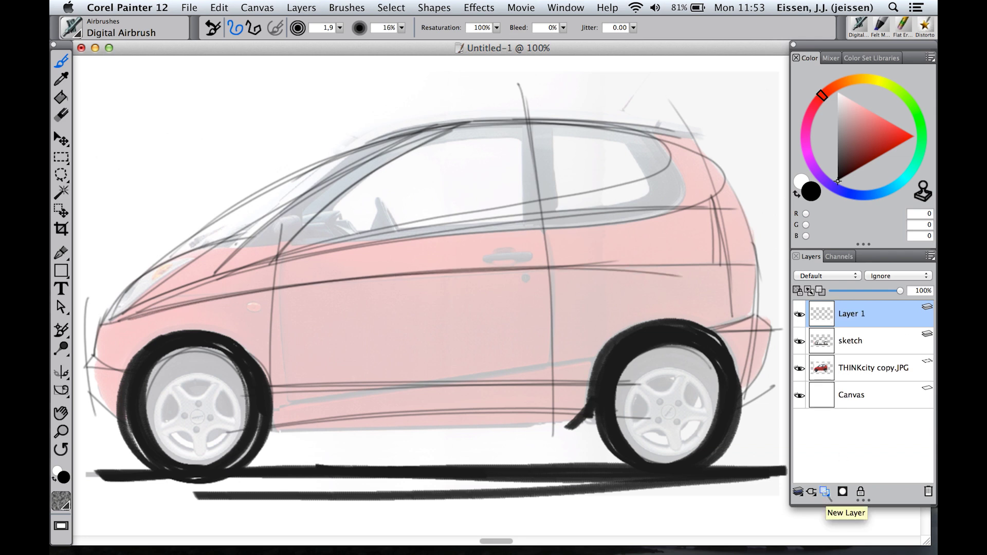
double_click(857, 315)
text(marker)
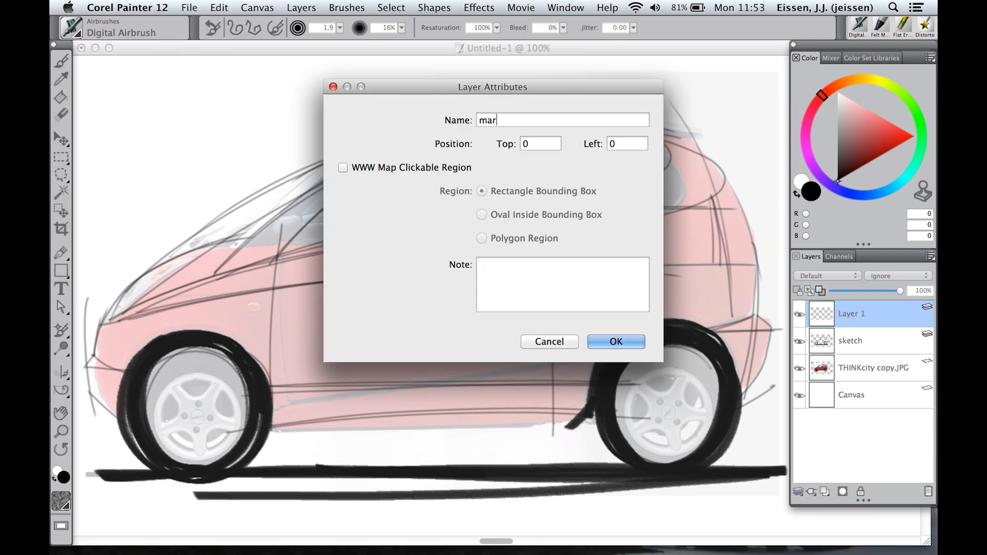
click(616, 342)
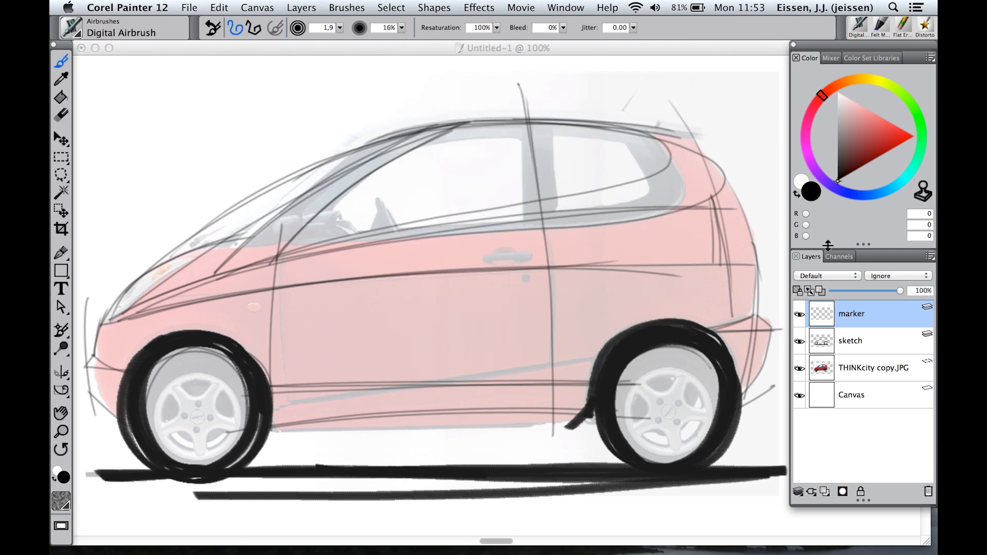
- Fill the sill between the wheels with orange (RGB 255, 137, 1) strokes, enlarging the Digital Airbrush to size 7.6
click(340, 28)
click(295, 41)
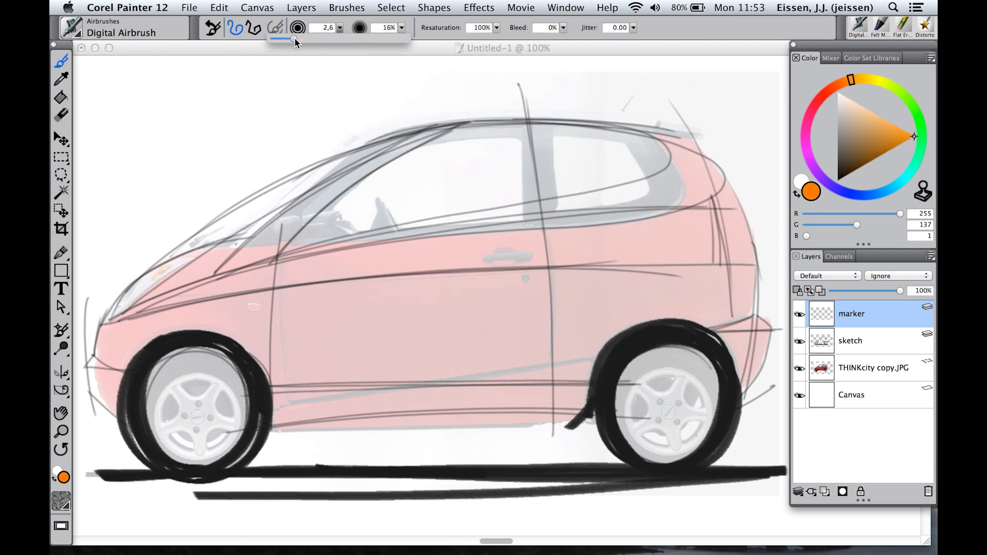
mouse_move(235, 380)
mouse_down()
mouse_move(623, 364)
mouse_move(605, 360)
mouse_up()
click(339, 28)
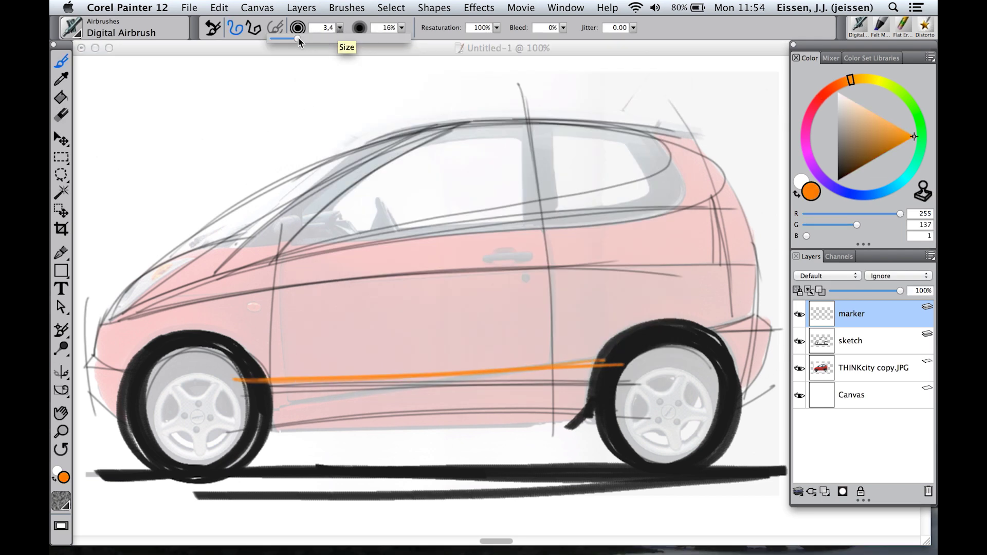
click(309, 42)
mouse_move(270, 414)
mouse_down()
mouse_move(471, 414)
mouse_move(592, 400)
mouse_move(267, 391)
mouse_move(288, 383)
mouse_up()
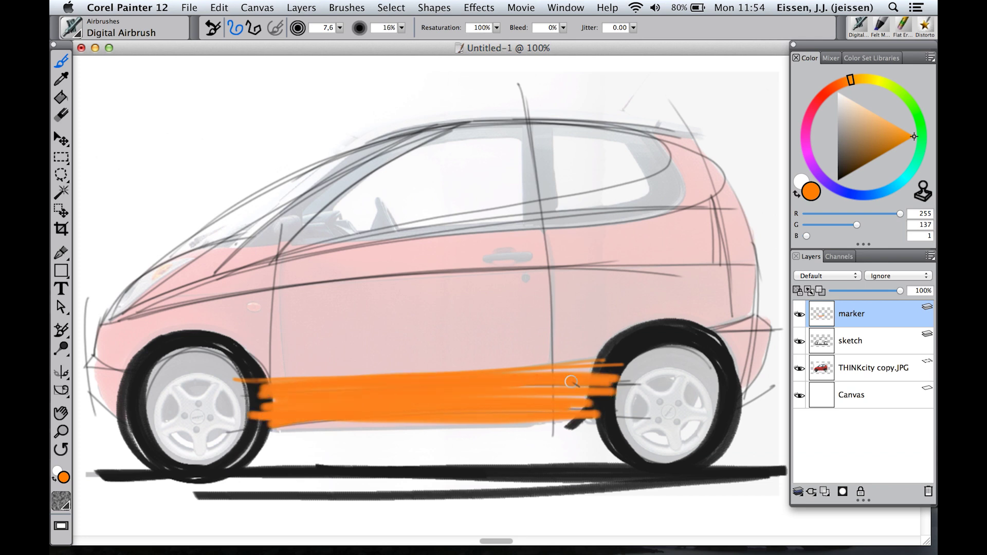
- Paint the orange curve across the door panel up to the rear wheel, and the front bumper and front wheel arch
drag(571, 384, 633, 305)
mouse_move(268, 296)
mouse_down()
mouse_move(571, 282)
mouse_move(329, 376)
mouse_move(639, 306)
mouse_up()
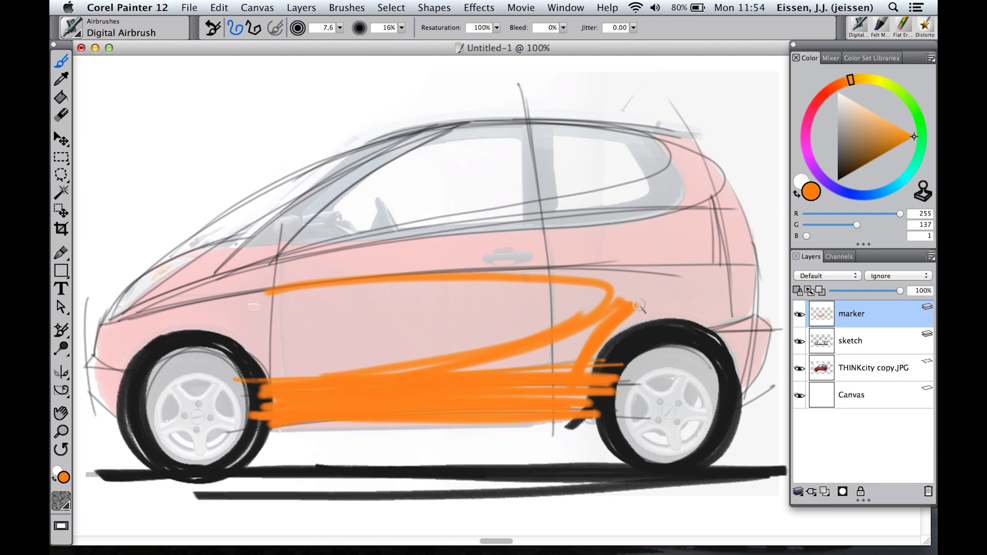
mouse_move(128, 375)
mouse_down()
mouse_move(90, 373)
mouse_move(115, 412)
mouse_move(123, 361)
mouse_move(103, 360)
mouse_move(106, 340)
mouse_up()
mouse_move(165, 335)
mouse_down()
mouse_move(135, 354)
mouse_move(138, 343)
mouse_move(188, 322)
mouse_move(206, 324)
mouse_move(273, 360)
mouse_move(278, 381)
mouse_move(166, 327)
mouse_move(206, 324)
mouse_move(257, 344)
mouse_move(280, 383)
mouse_up()
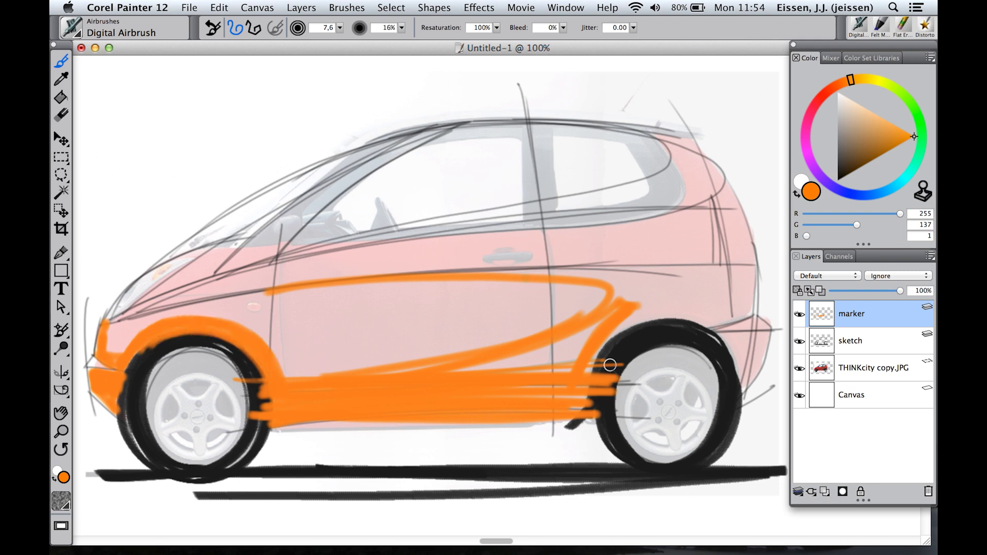
- Paint the rear wheel arch, rear bumper and the seam at the rear pillar in orange
mouse_move(610, 365)
mouse_down()
mouse_move(597, 376)
mouse_move(632, 327)
mouse_move(674, 318)
mouse_move(766, 340)
mouse_move(743, 377)
mouse_move(761, 330)
mouse_up()
drag(704, 205, 735, 323)
mouse_move(618, 308)
mouse_down()
mouse_move(714, 277)
mouse_move(717, 293)
mouse_move(680, 313)
mouse_move(720, 329)
mouse_move(713, 216)
mouse_up()
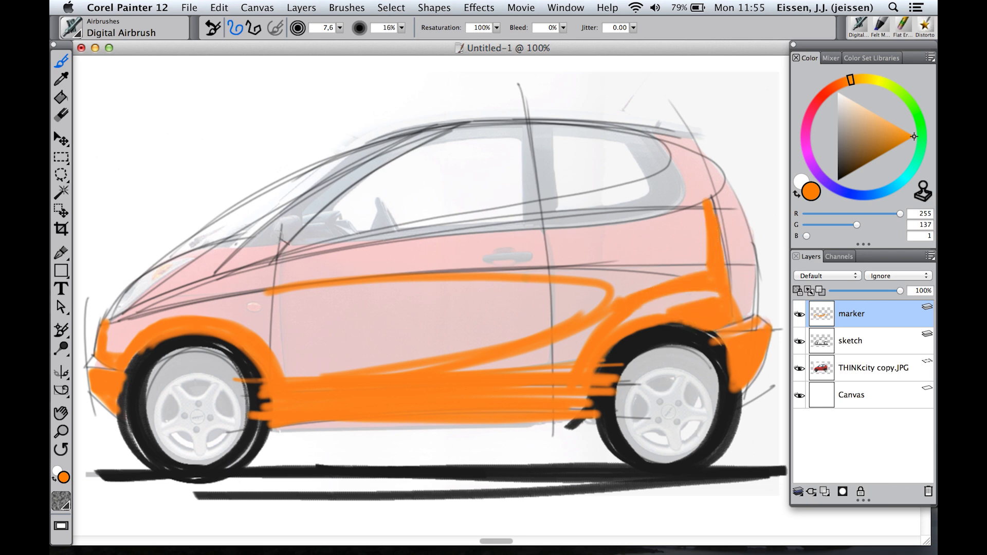
- Fill the windshield pillar with orange strokes from the hood up to the roofline
drag(229, 271, 429, 137)
mouse_move(271, 256)
mouse_down()
mouse_move(404, 140)
mouse_move(242, 265)
mouse_move(286, 247)
mouse_move(350, 190)
mouse_move(452, 131)
mouse_up()
drag(220, 273, 312, 202)
drag(283, 245, 381, 159)
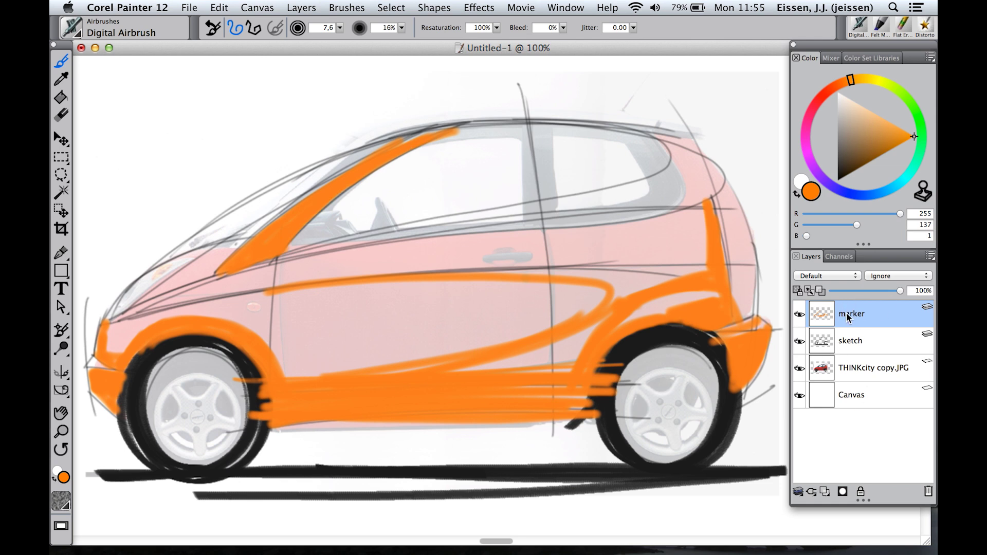
- Move the sketch layer above the marker layer, and erase the excess orange below the sill on the marker layer with the Flat Eraser
drag(850, 346, 850, 319)
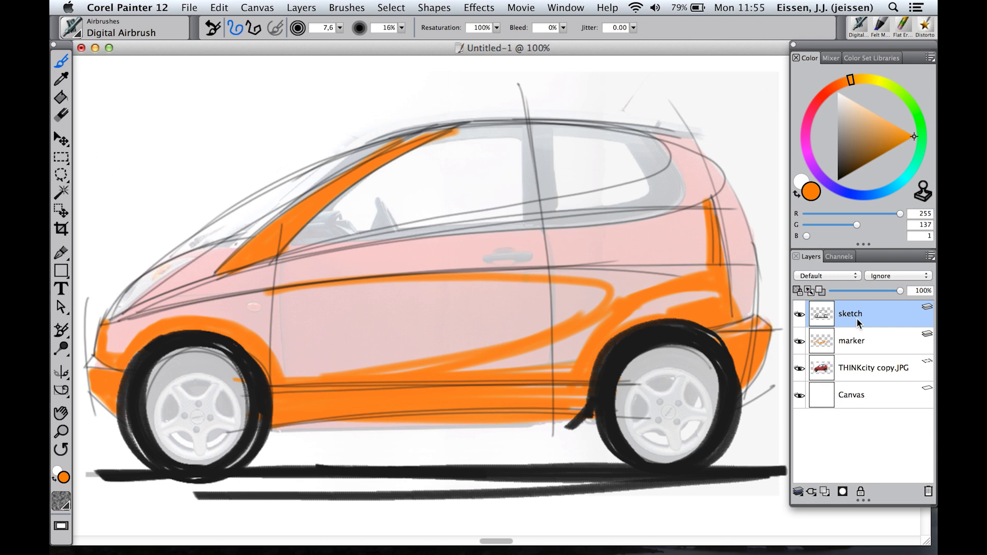
click(852, 345)
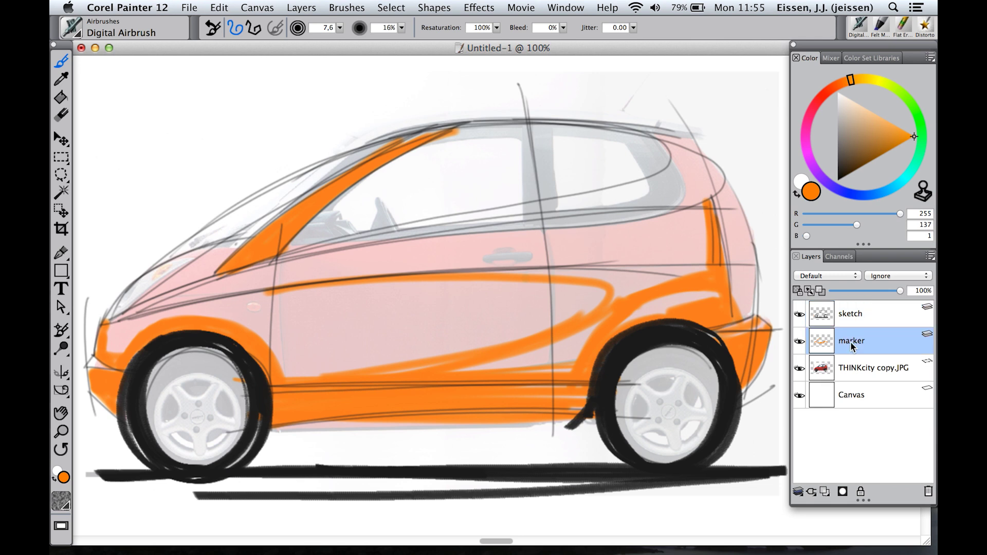
click(906, 29)
drag(372, 421, 563, 417)
drag(394, 426, 553, 421)
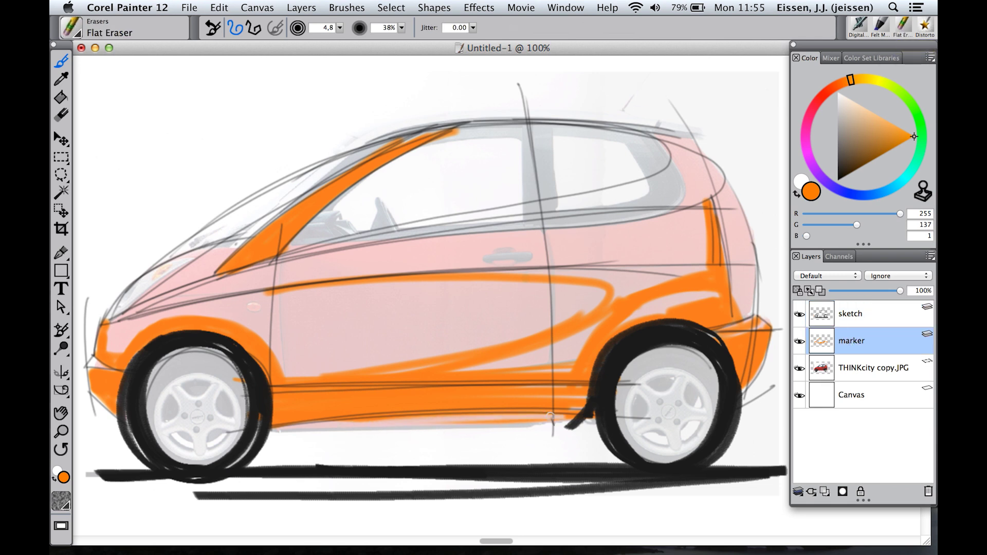
mouse_move(455, 425)
mouse_down()
mouse_move(571, 420)
mouse_move(412, 417)
mouse_move(335, 429)
mouse_up()
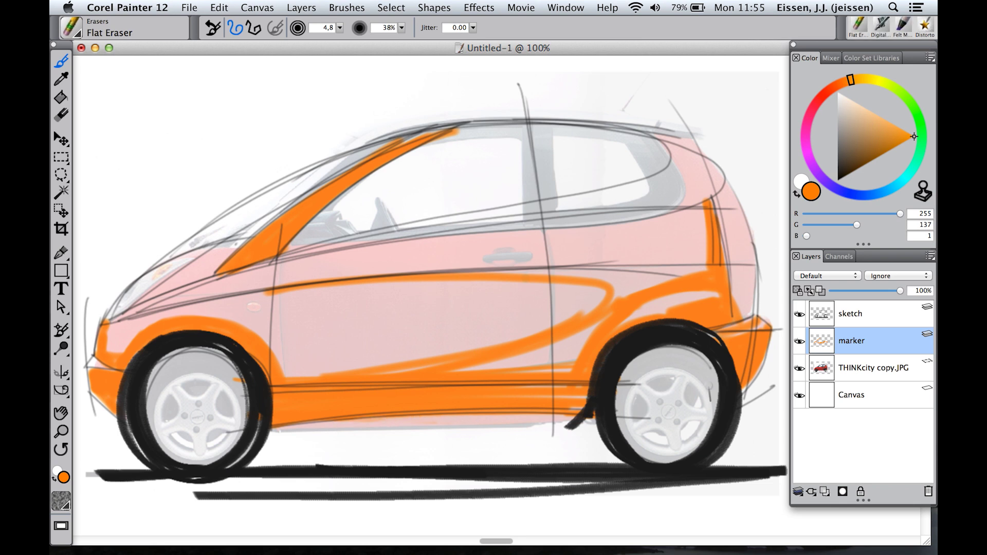
- Hide the THINKcity photo layer and add a new layer named "airbrush" above the marker layer
click(799, 368)
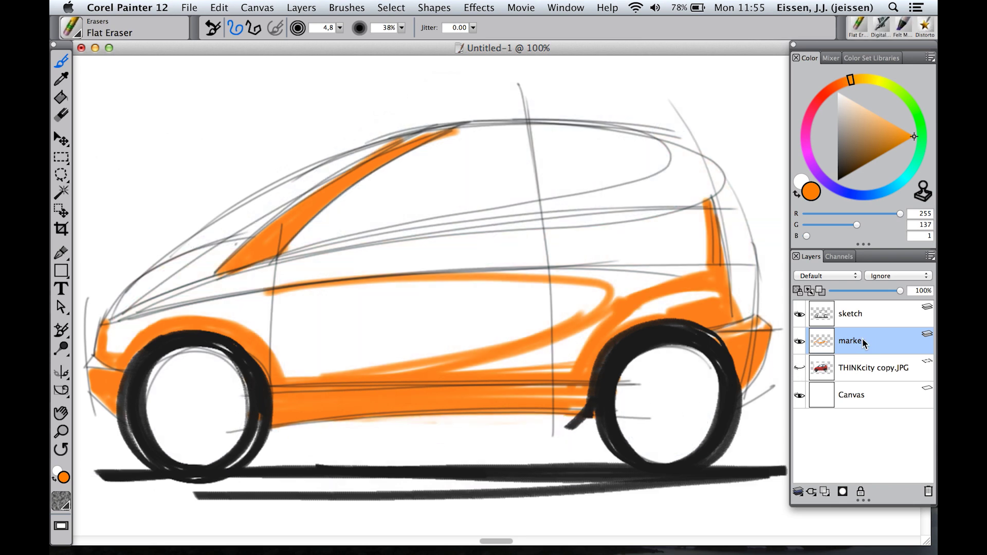
click(825, 492)
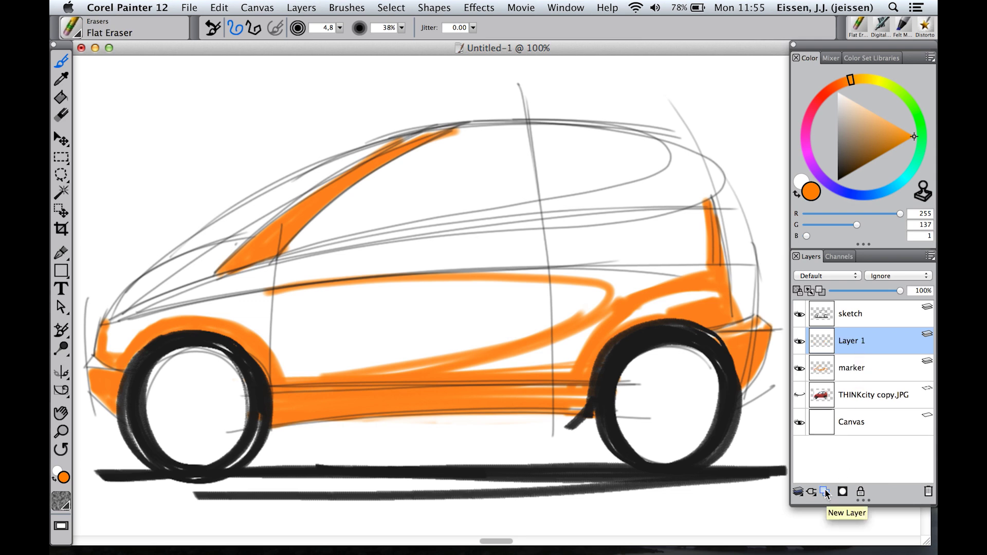
double_click(862, 342)
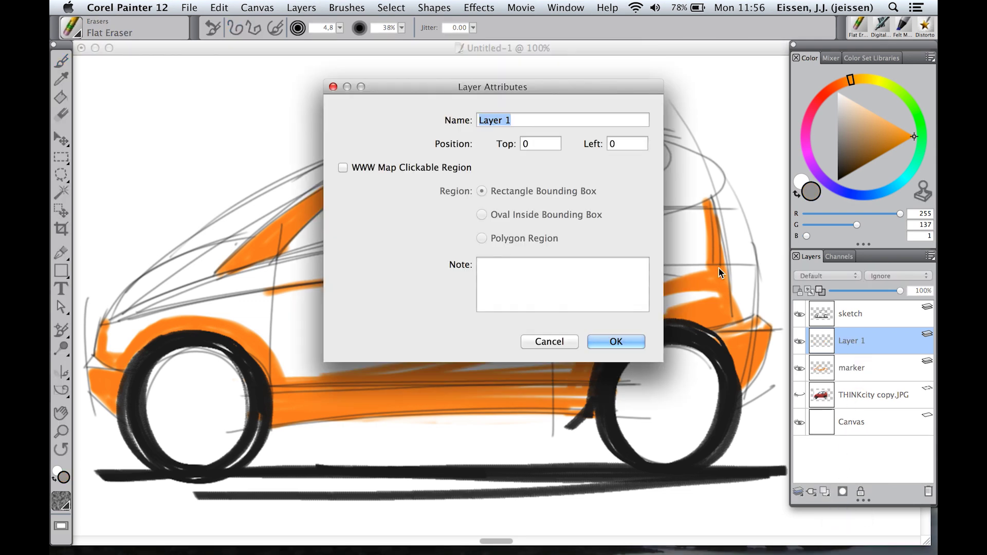
text(airbrush)
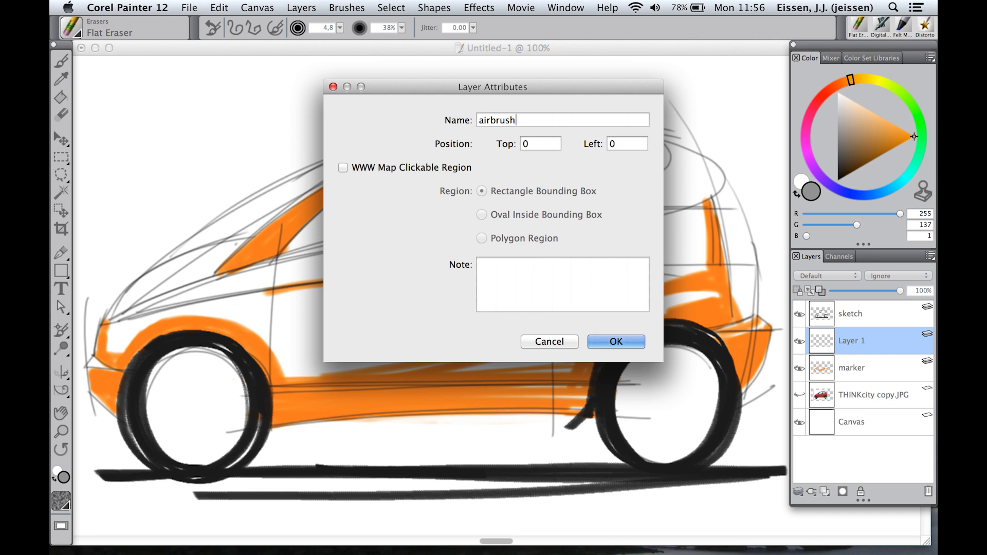
click(619, 343)
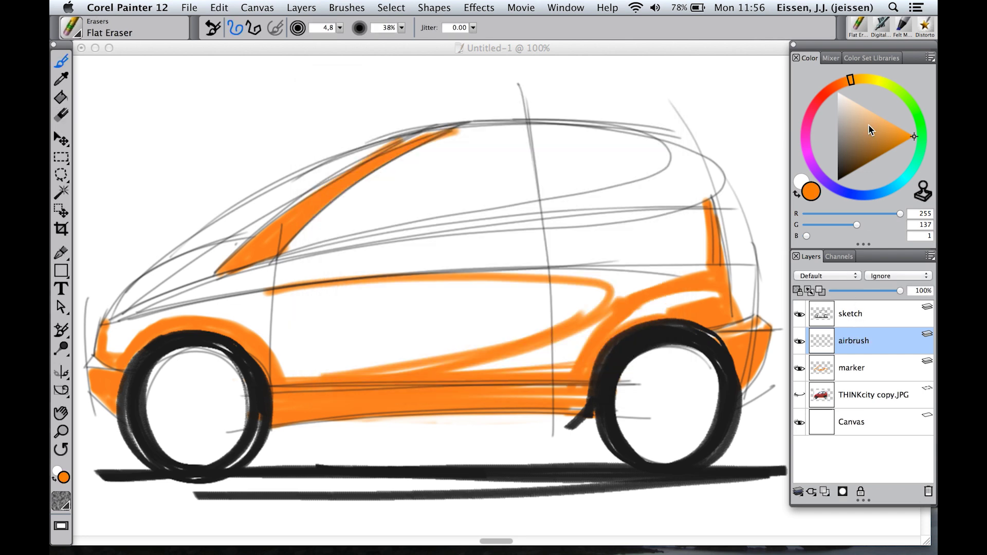
- Spray a soft orange band along the car's shoulder with the Digital Airbrush at size 24.5 and 5% opacity
click(339, 28)
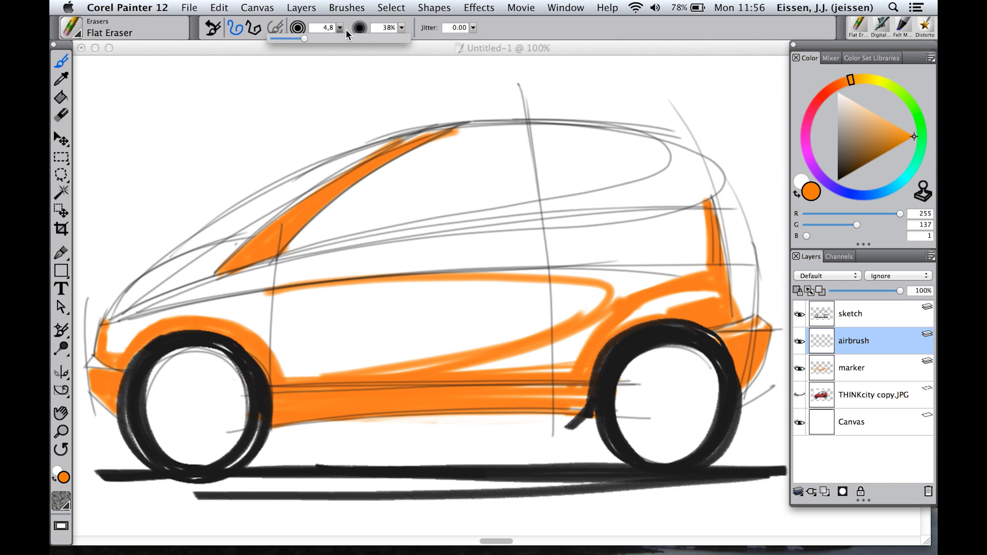
click(885, 27)
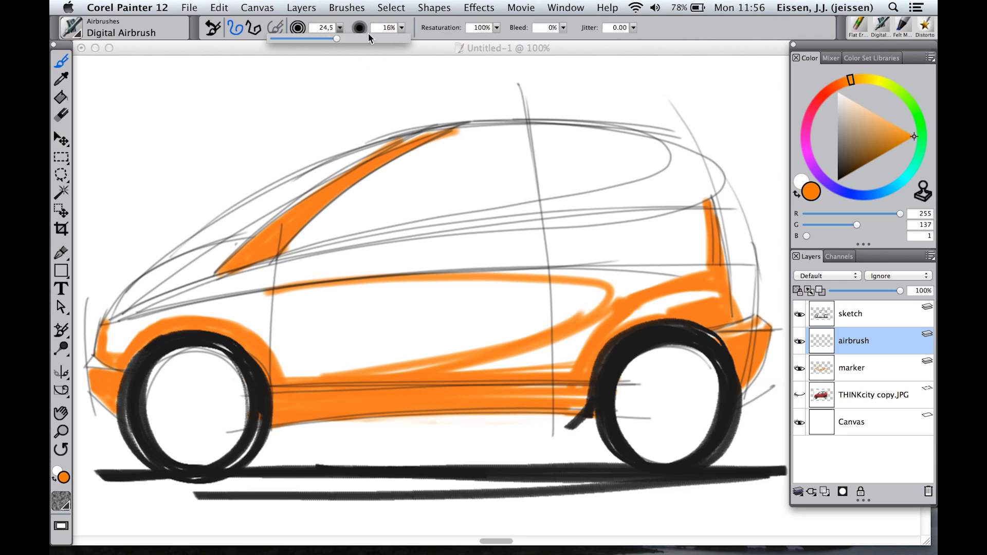
drag(401, 27, 349, 40)
click(434, 253)
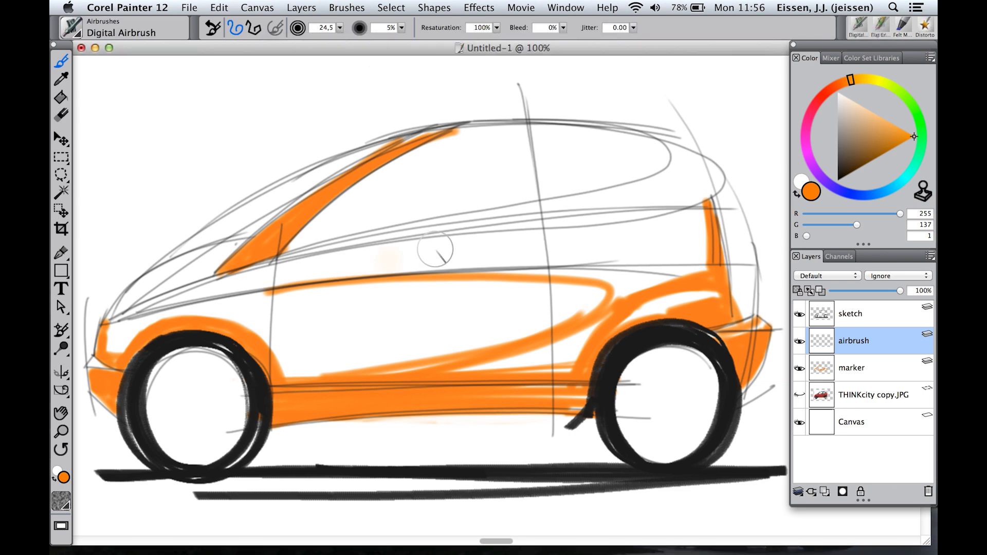
mouse_move(173, 293)
mouse_down()
mouse_move(685, 251)
mouse_move(337, 265)
mouse_up()
- Spray a wide orange gradient over the body side from nose to tail with the airbrush at size 131.4
click(339, 27)
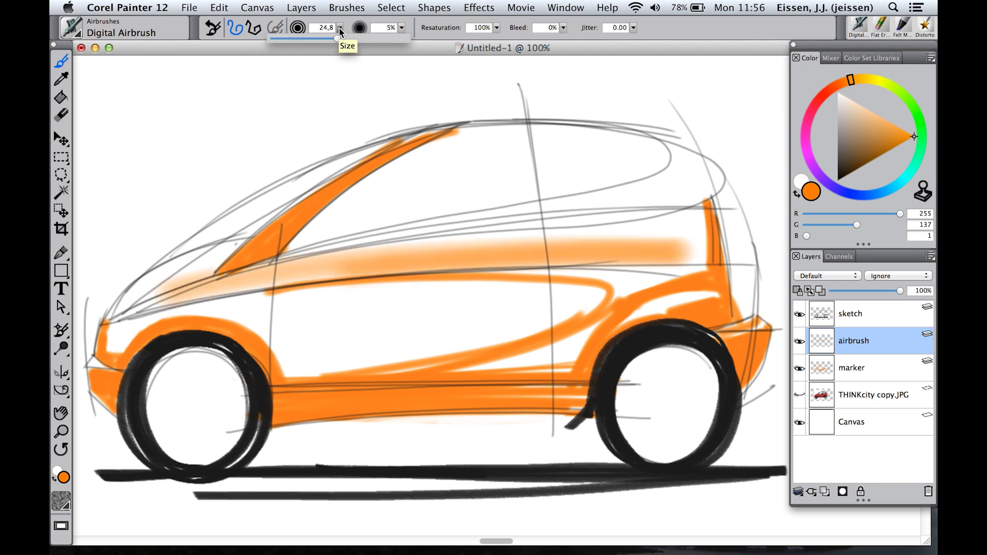
drag(338, 39, 341, 40)
click(196, 311)
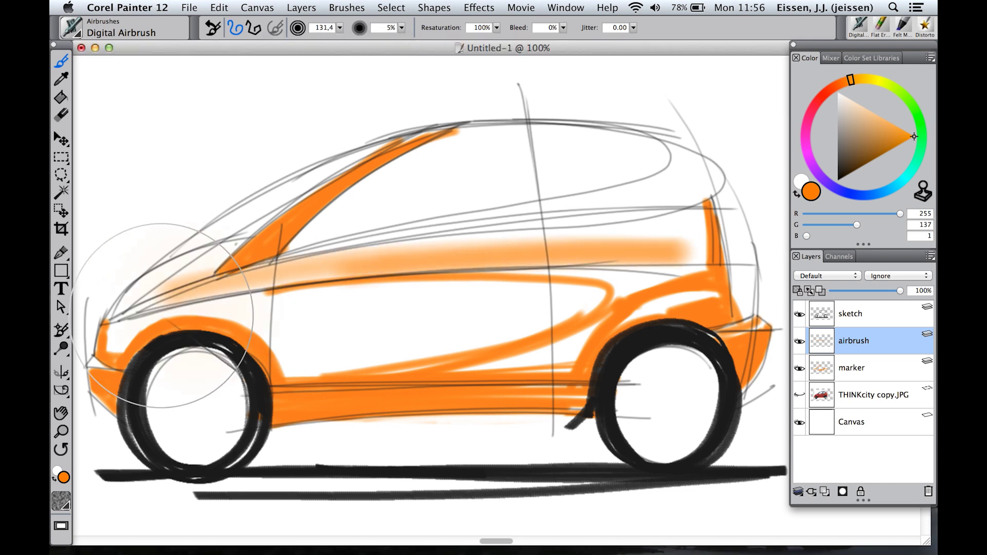
drag(169, 315, 670, 250)
mouse_move(190, 304)
mouse_down()
mouse_move(485, 258)
mouse_move(702, 252)
mouse_up()
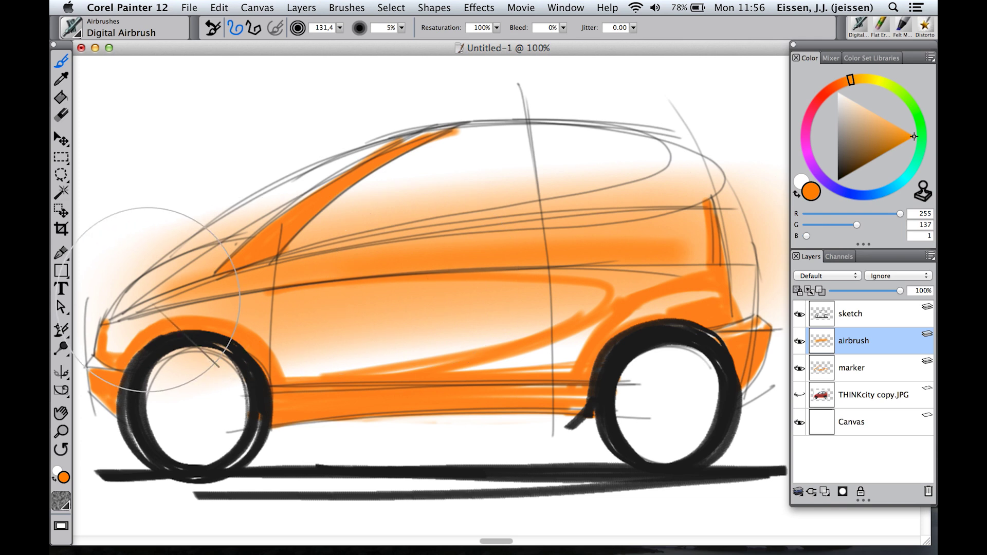
drag(170, 301, 314, 279)
drag(213, 299, 585, 317)
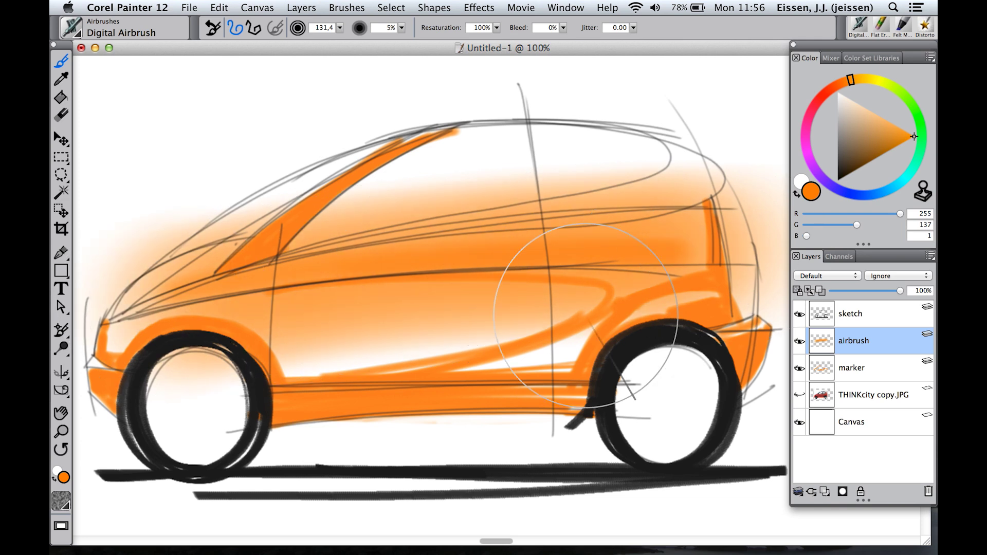
- Shade a thin dark line along the sill in brown (RGB 154, 84, 4) with the airbrush at size 8.3
click(885, 153)
click(340, 27)
drag(366, 39, 319, 41)
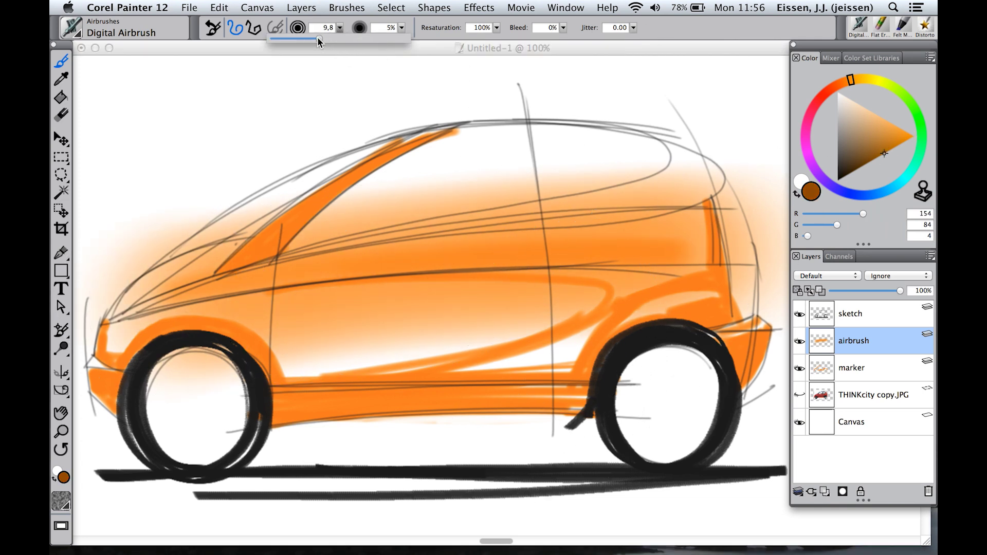
click(589, 390)
drag(278, 413, 586, 397)
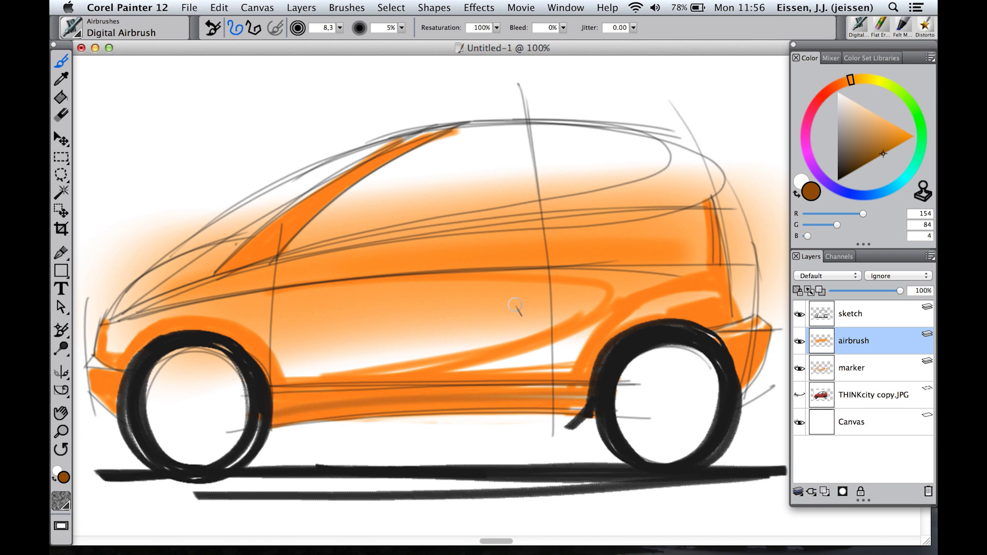
- Deepen the brown shading on the sill, rear bumper and rear pillar with the airbrush at size 26.3
click(339, 27)
drag(318, 39, 334, 39)
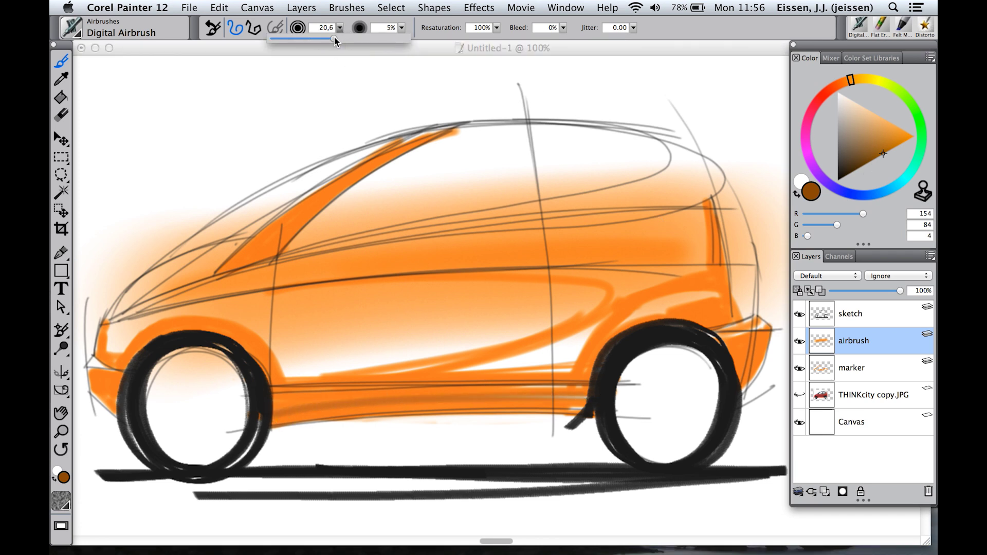
click(332, 400)
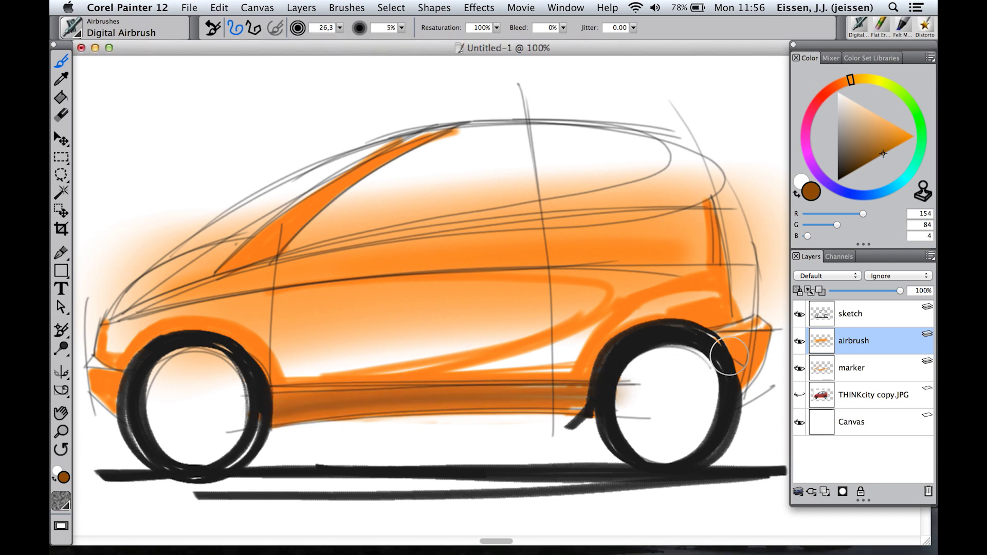
mouse_move(748, 342)
mouse_down()
mouse_move(729, 391)
mouse_move(748, 382)
mouse_up()
drag(708, 222, 725, 332)
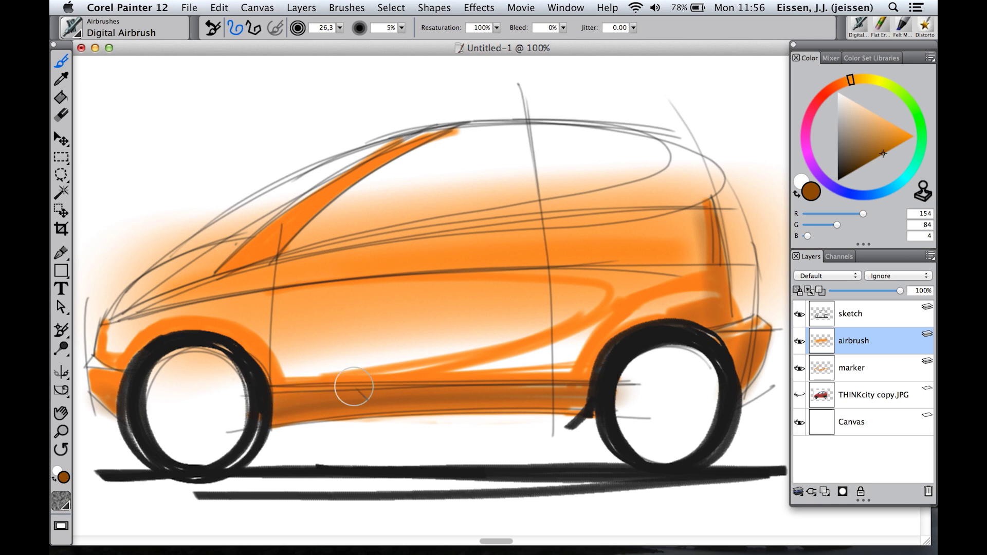
mouse_move(269, 401)
mouse_down()
mouse_move(590, 384)
mouse_move(296, 409)
mouse_move(602, 413)
mouse_up()
- Spray soft near-white highlights (RGB 255, 253, 250) on the wheel arches and bumper areas
click(839, 93)
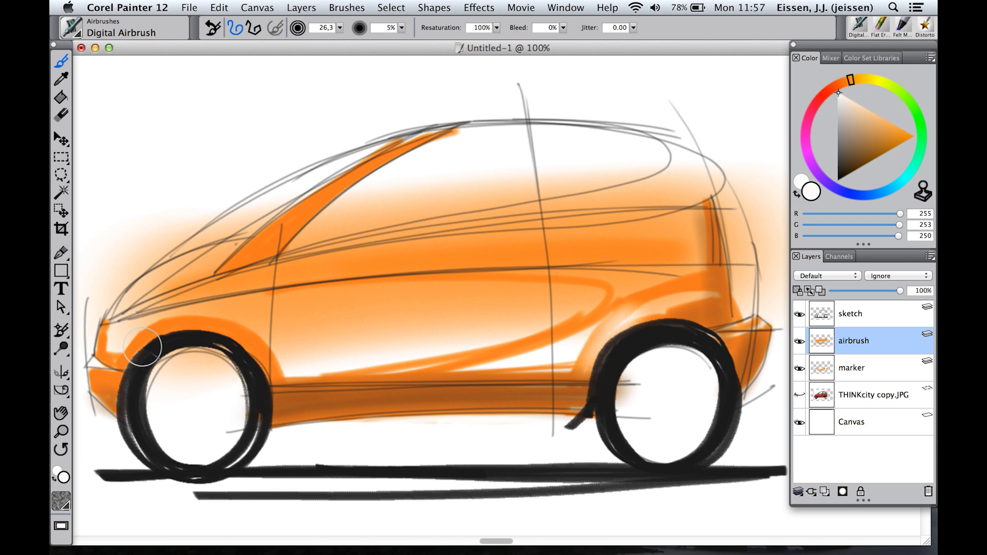
drag(132, 342, 184, 326)
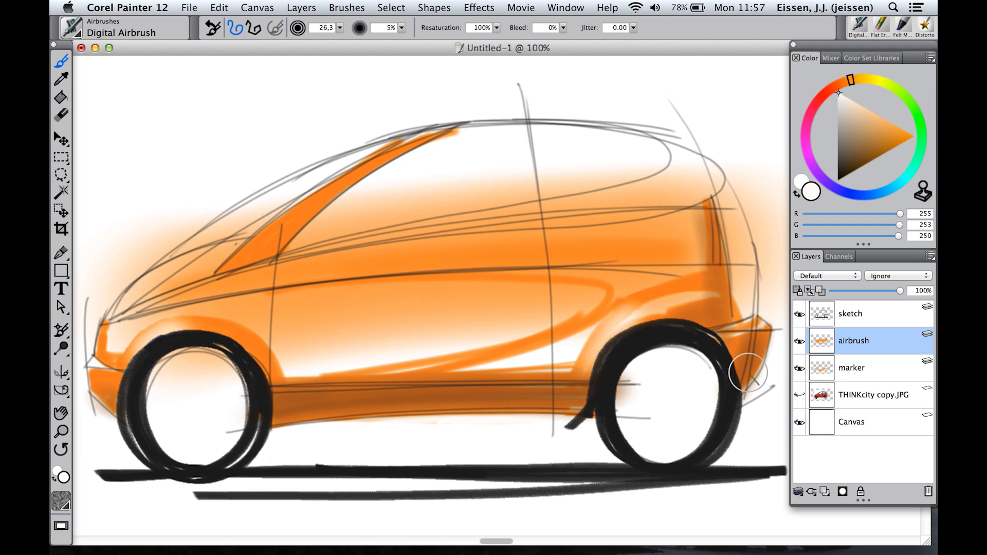
drag(110, 340, 111, 345)
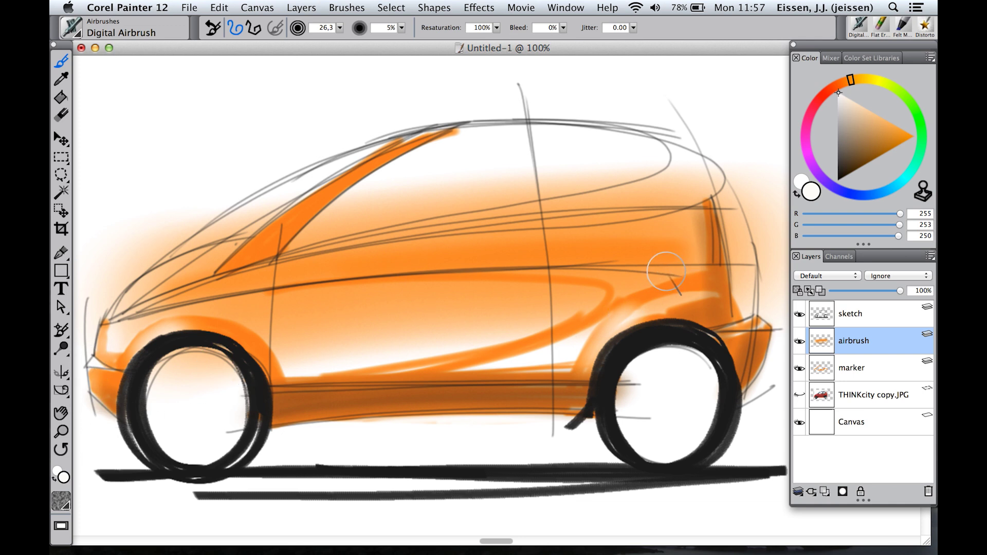
- Add a new layer above the airbrush layer and name it "window"
click(825, 491)
double_click(856, 341)
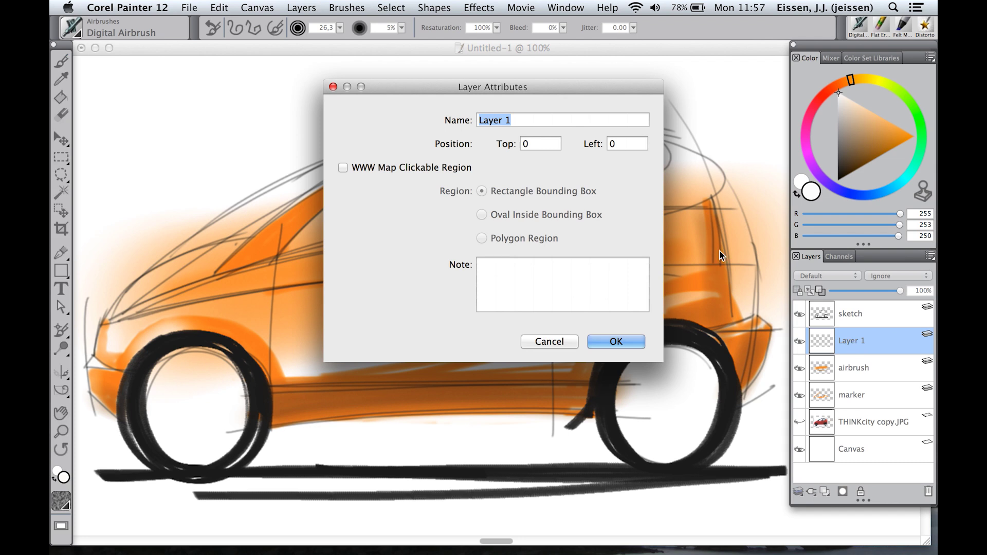
text(window)
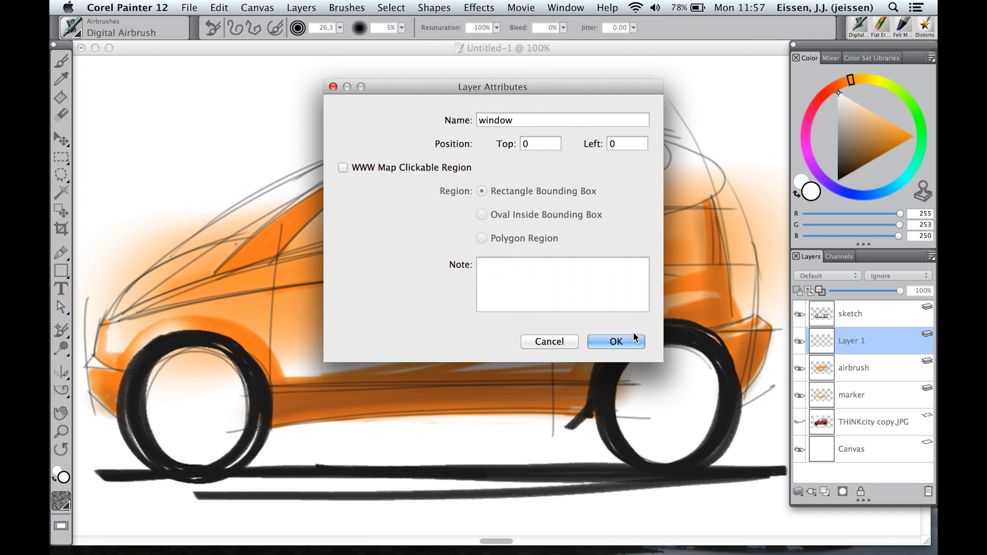
click(627, 339)
- Select the windshield and side window areas with the Lasso, following the sketched outlines
drag(61, 174, 79, 175)
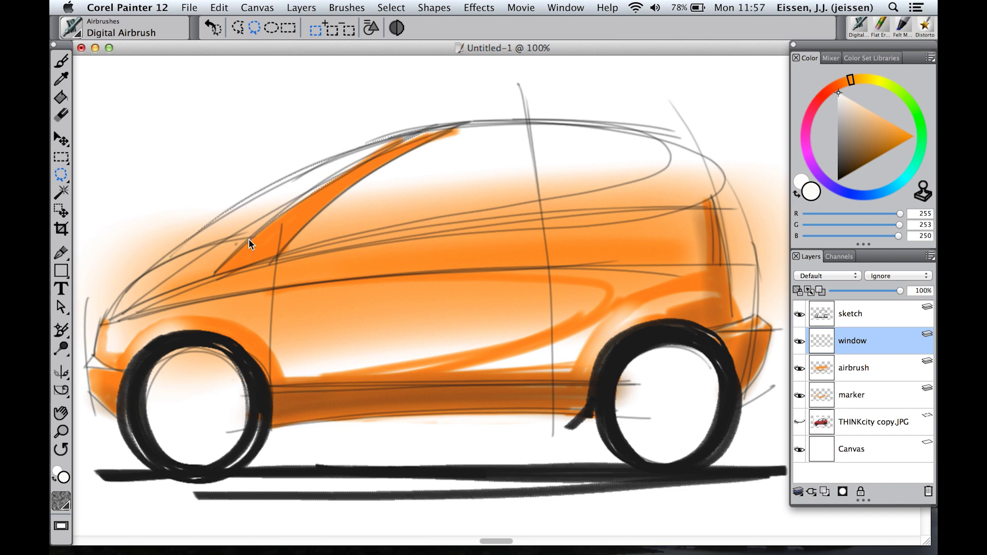
drag(145, 274, 149, 269)
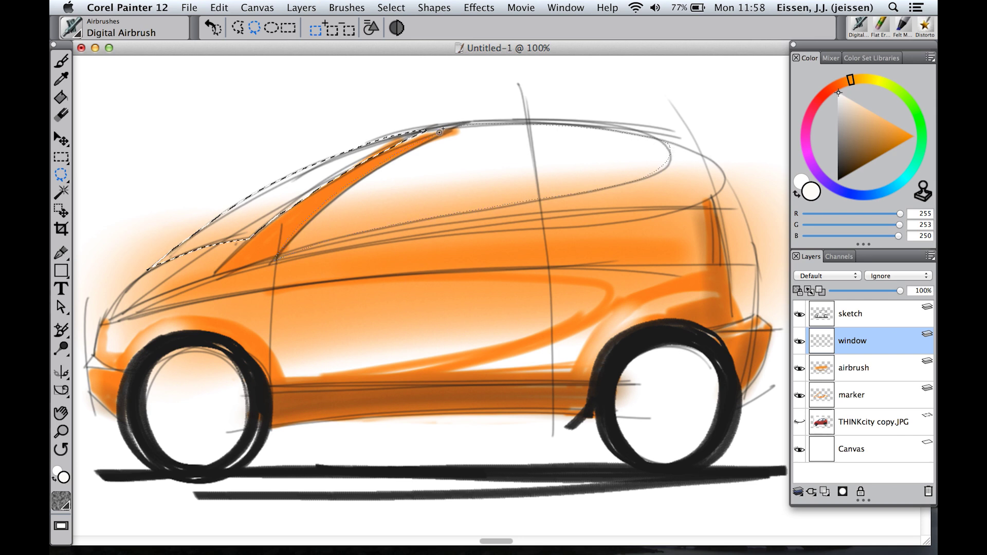
drag(439, 132, 450, 130)
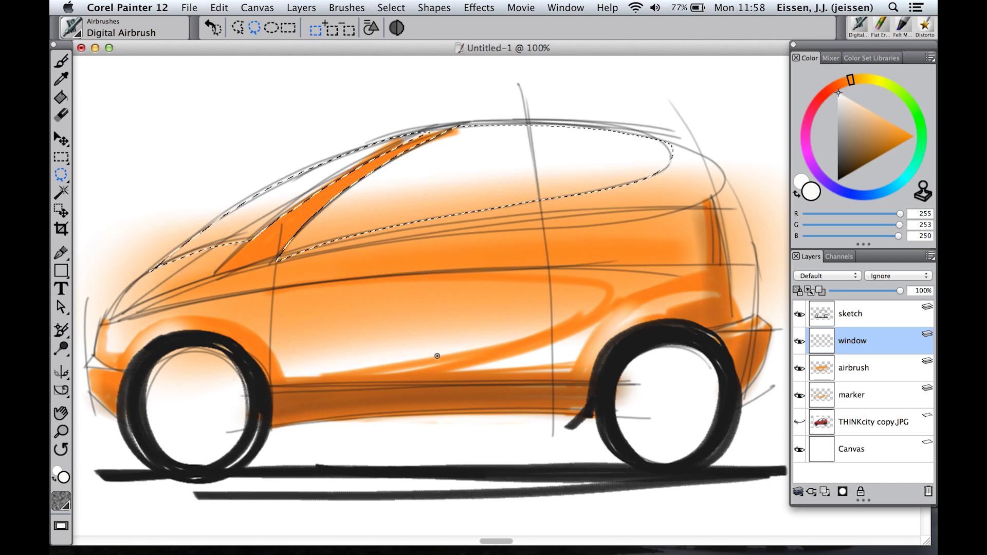
- Show the THINKcity photo and fill the window pillars and dark interior shapes in near-black (RGB 5, 3, 1) with the Felt Marker at size 7.4
click(800, 422)
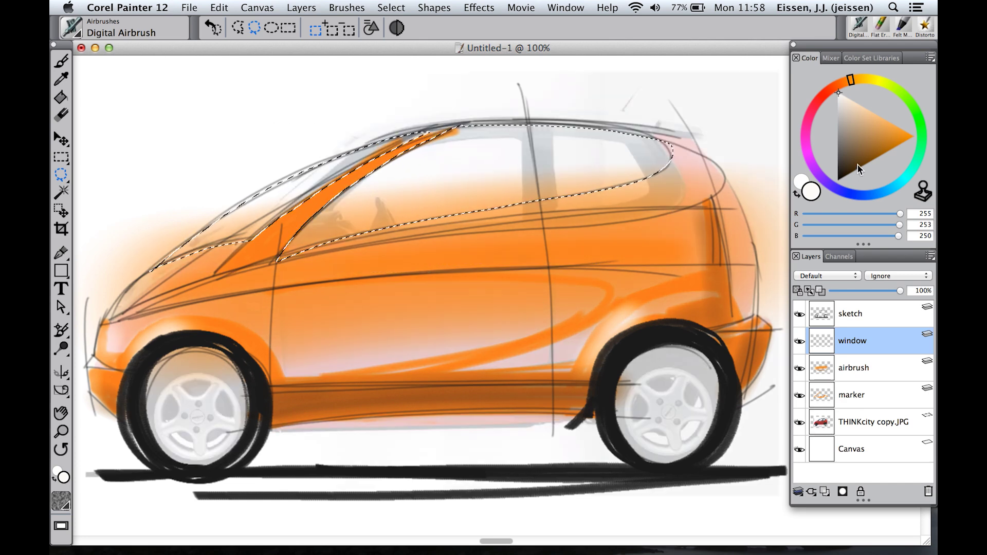
click(851, 178)
click(904, 26)
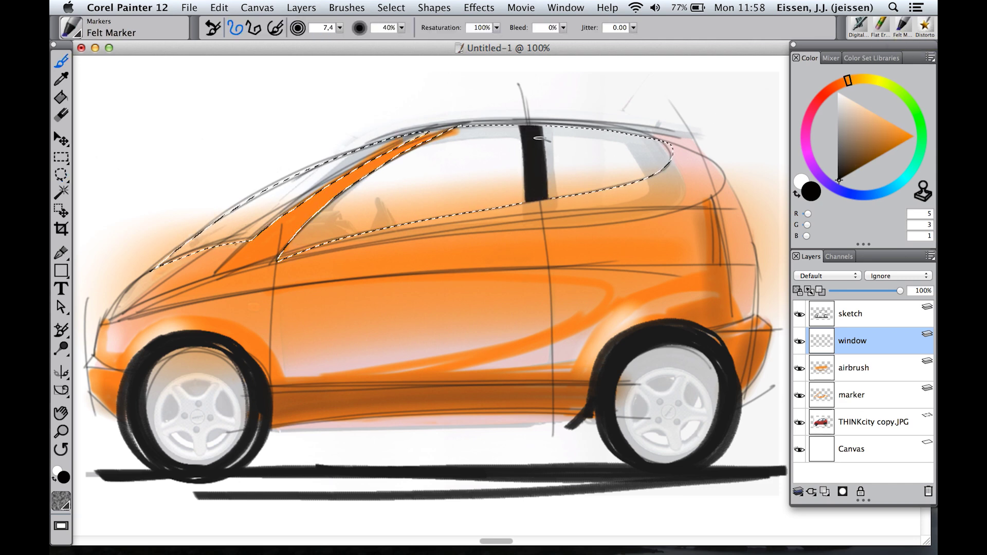
drag(538, 138, 540, 198)
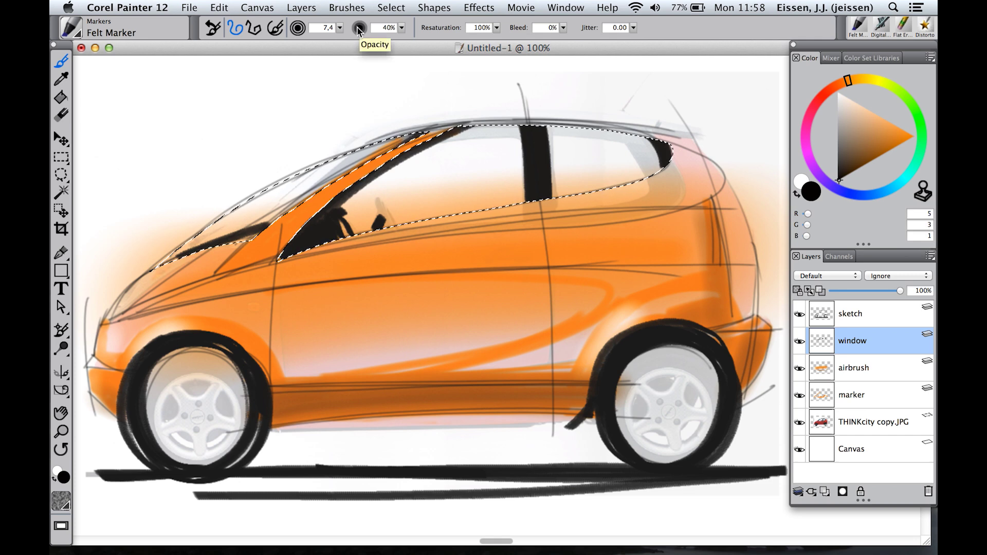
- Draw the smaller interior silhouettes inside the side window with the Felt Marker at size 3.8
click(340, 27)
click(314, 42)
drag(376, 197, 386, 224)
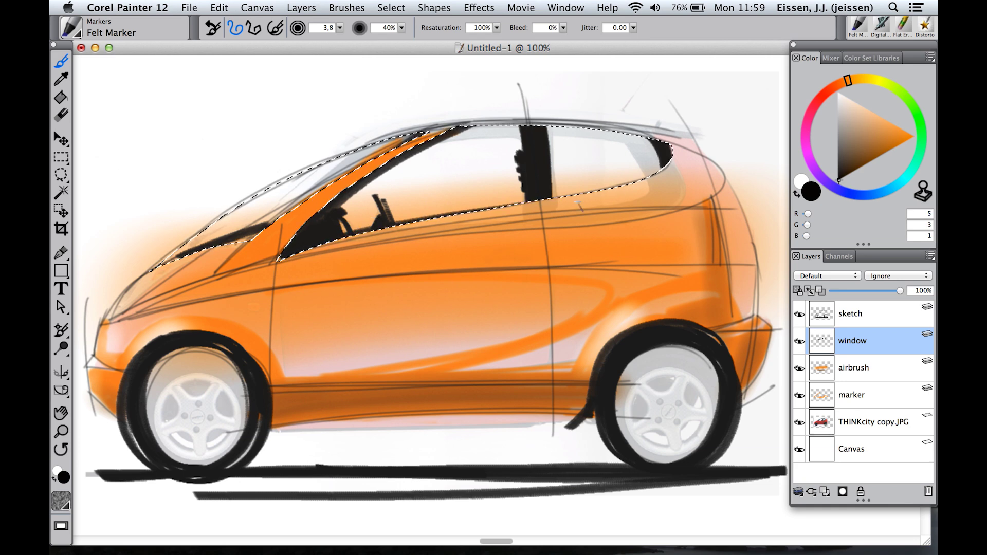
- Tint the window glass dark blue (RGB 3, 26, 47) with the Digital Airbrush at size 227.8 and 1% opacity, and hide the photo
click(878, 197)
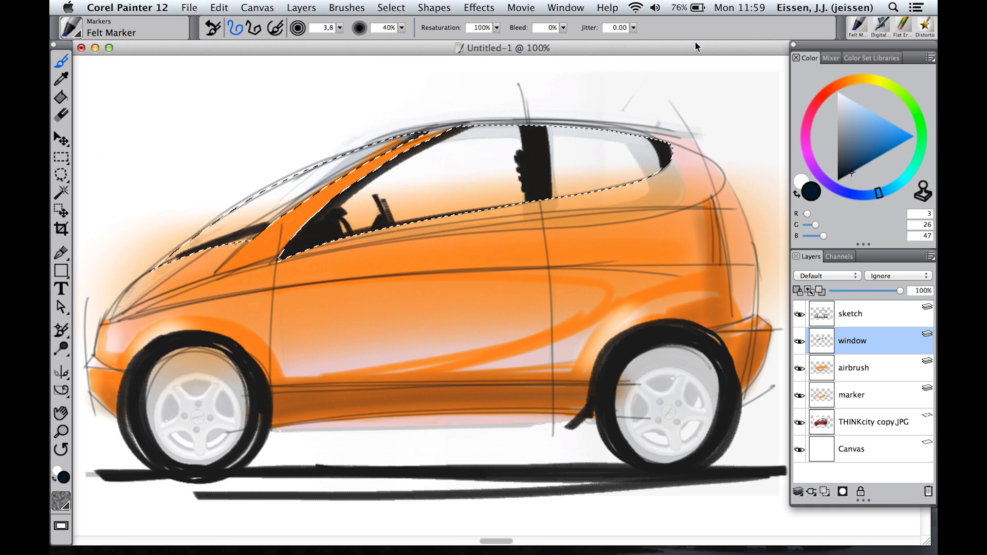
click(883, 28)
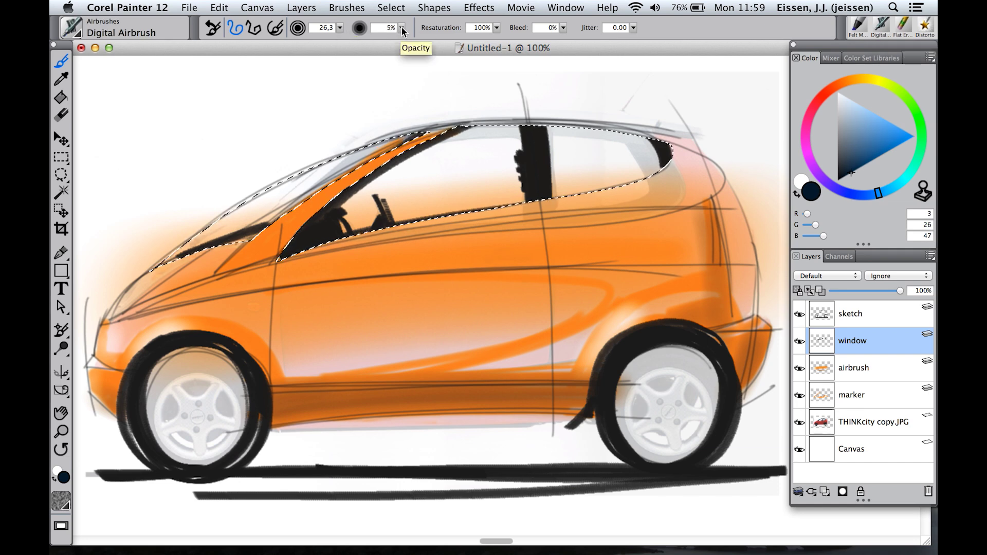
click(340, 28)
click(494, 157)
click(339, 28)
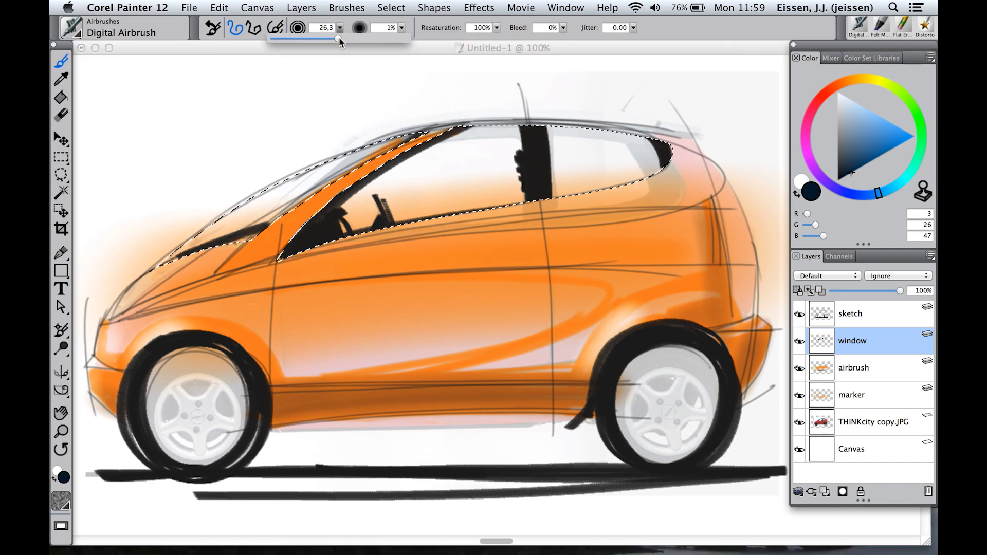
drag(340, 39, 380, 39)
drag(291, 190, 686, 150)
click(800, 422)
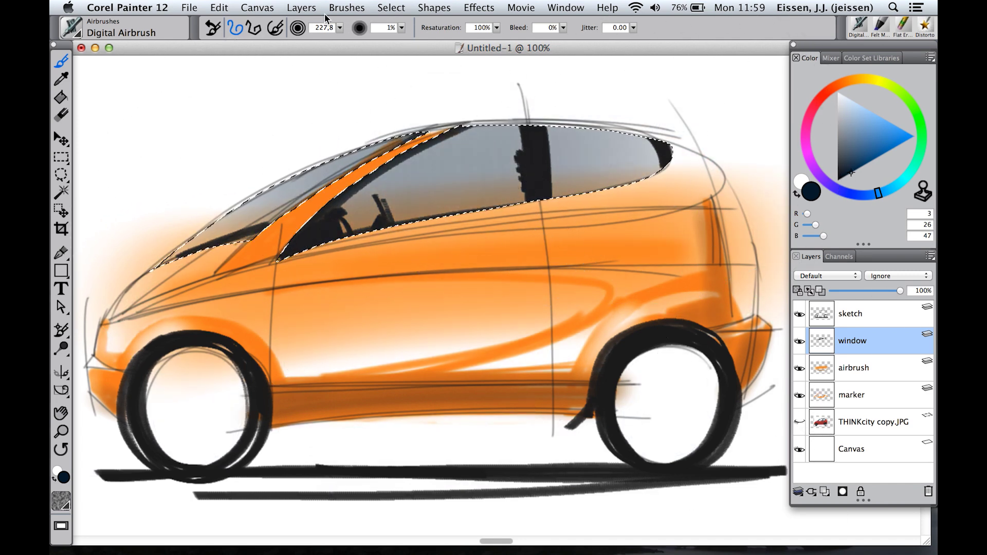
- Deepen the blue gradient along the window edges with the airbrush at size 99.4 and then at size 29.4
click(340, 27)
drag(381, 39, 364, 39)
mouse_move(416, 163)
mouse_down()
mouse_move(386, 129)
mouse_move(605, 126)
mouse_move(364, 131)
mouse_up()
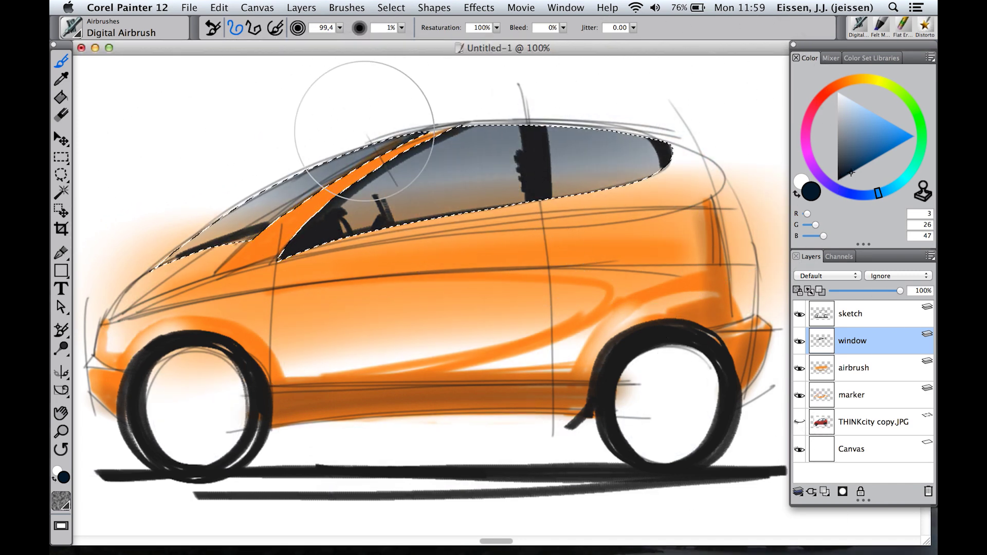
click(339, 27)
click(326, 38)
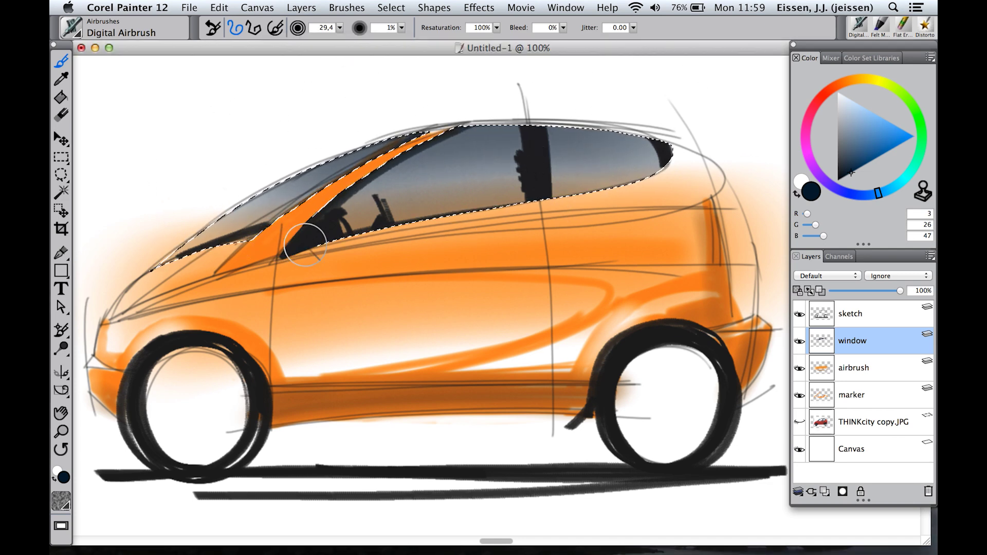
mouse_move(305, 244)
mouse_down()
mouse_move(493, 206)
mouse_move(642, 132)
mouse_move(473, 128)
mouse_move(643, 163)
mouse_up()
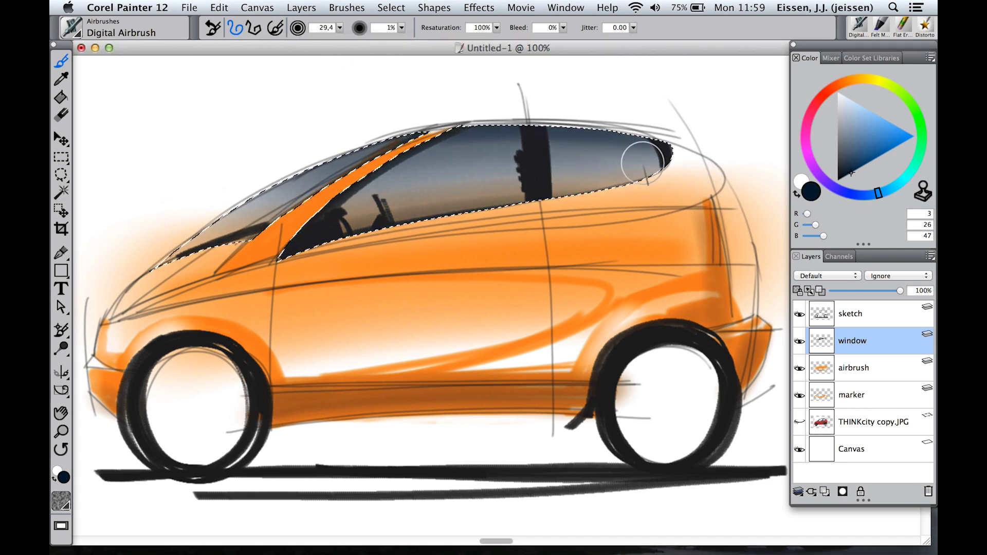
- Spray white reflections on the windshield and fine highlights in the side window, reducing the airbrush size to 5.7 and then 3.2
click(838, 92)
click(340, 29)
click(330, 38)
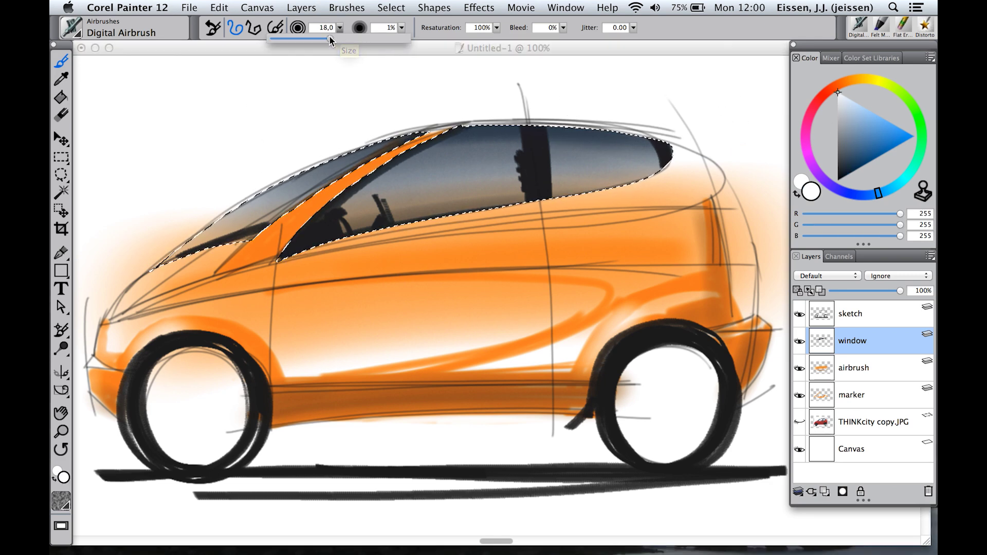
drag(340, 27, 308, 38)
click(223, 231)
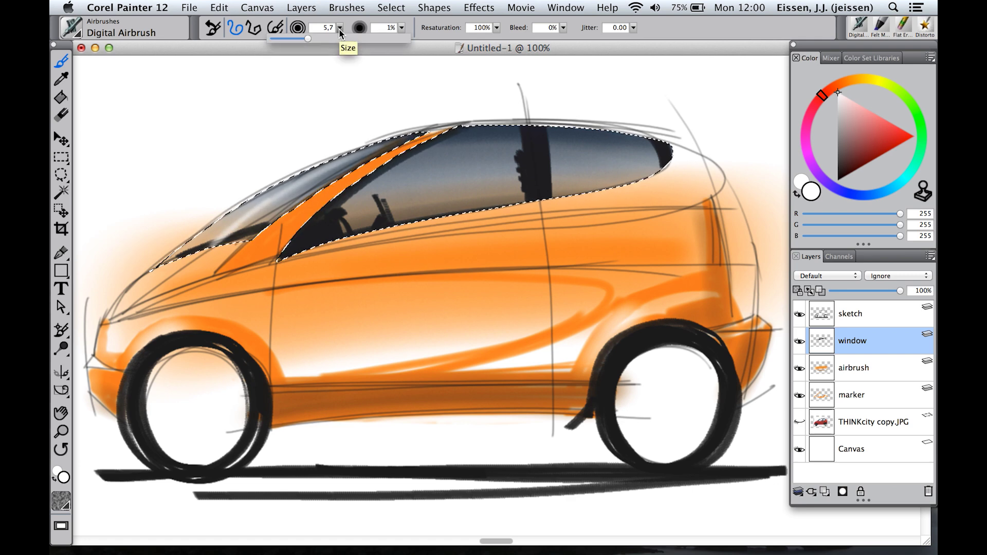
drag(339, 27, 297, 38)
click(359, 220)
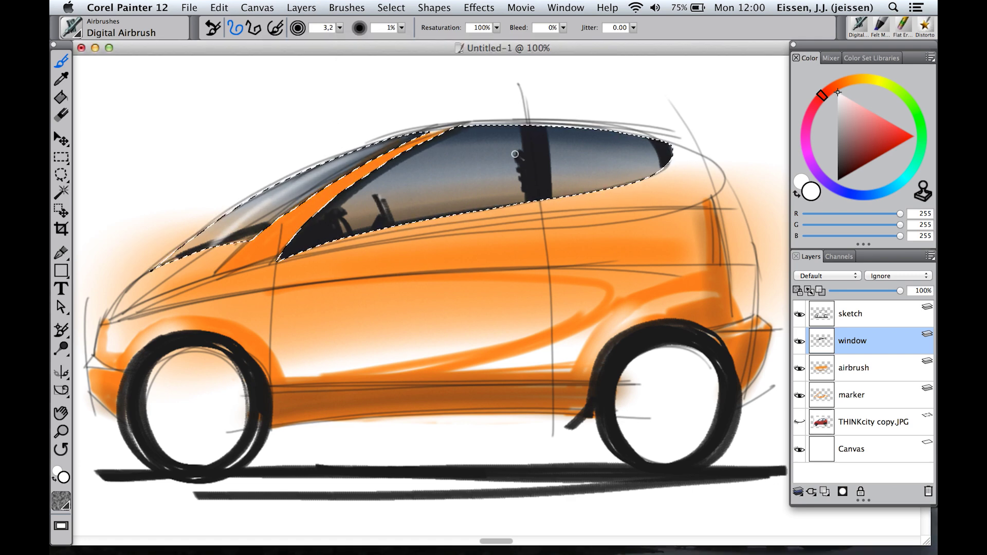
- Darken the side window's upper and lower edges and rear corner details in near-black (RGB 8, 2, 2) with the airbrush at 24% opacity
click(841, 179)
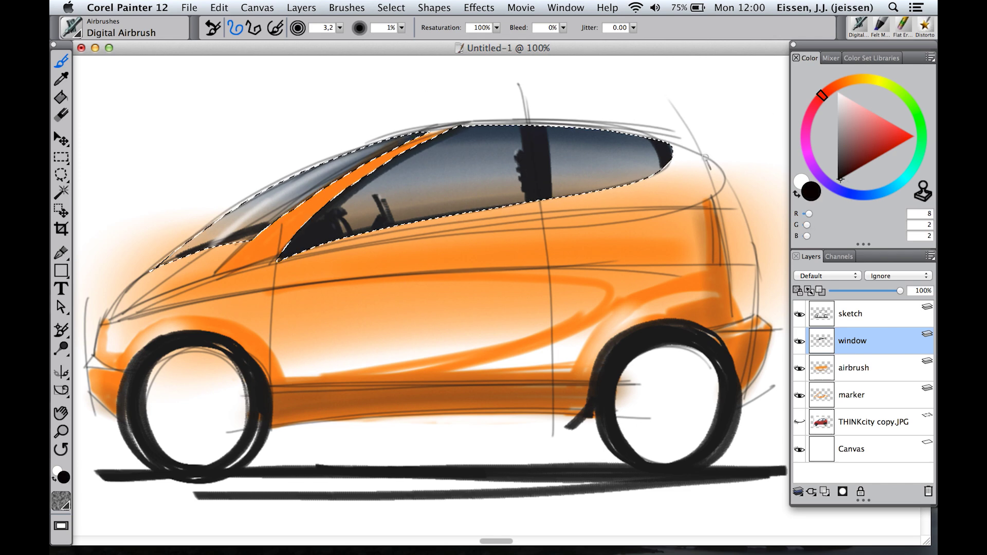
drag(402, 28, 367, 38)
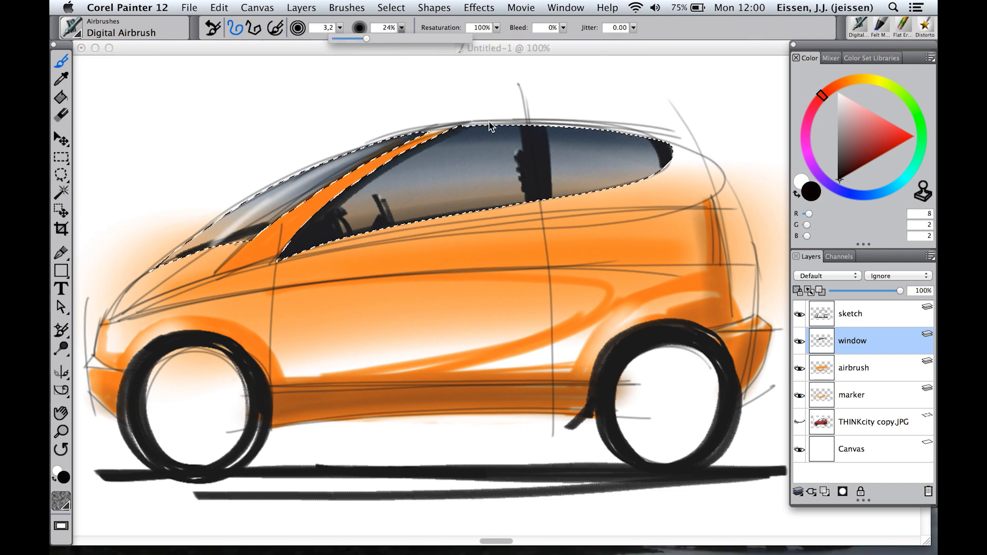
click(489, 122)
drag(460, 129, 656, 142)
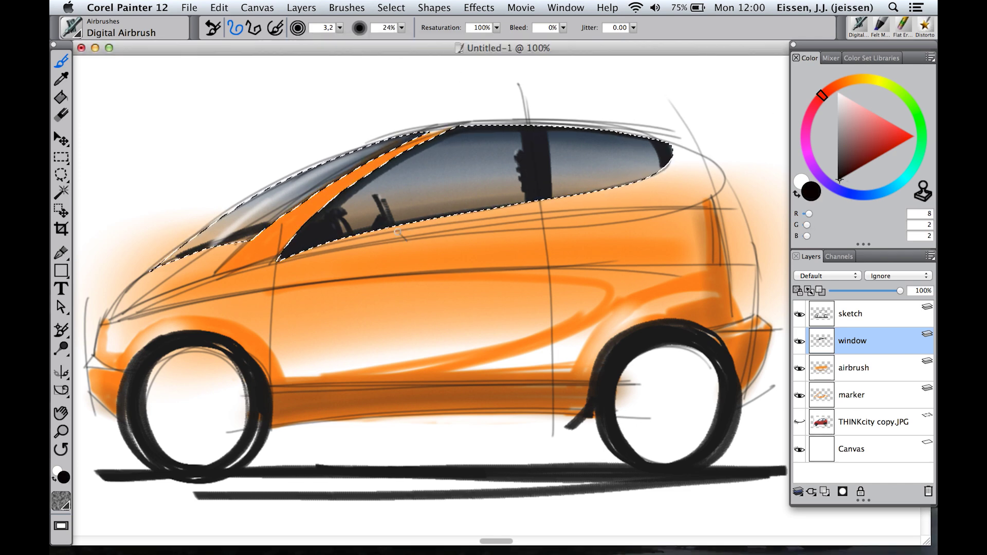
mouse_move(363, 233)
mouse_down()
mouse_move(634, 184)
mouse_move(560, 196)
mouse_move(672, 154)
mouse_move(651, 191)
mouse_up()
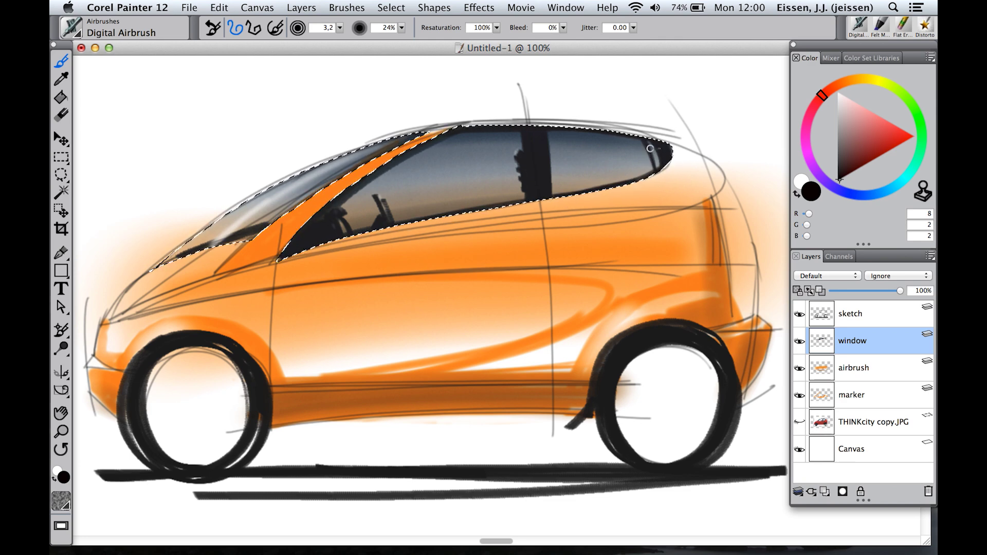
drag(649, 150, 662, 159)
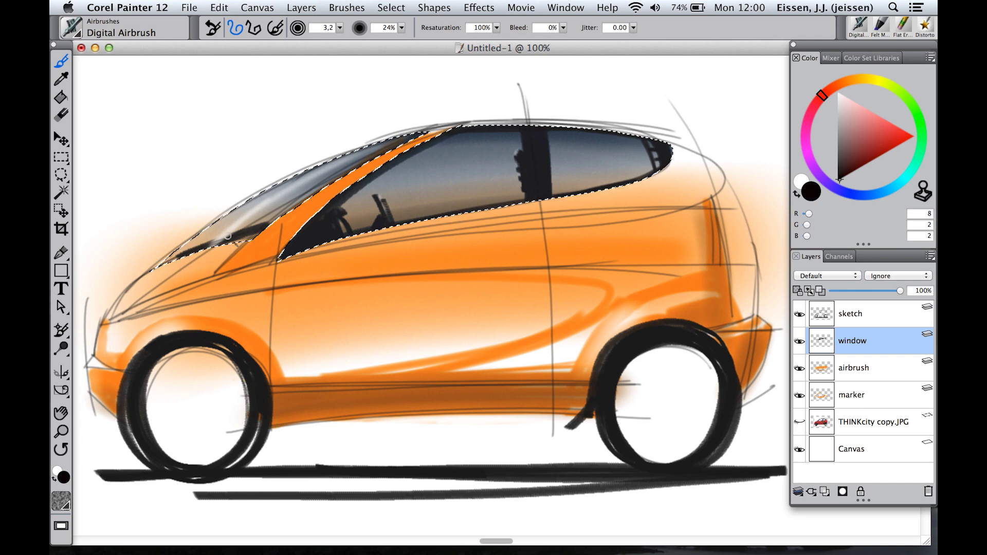
- Darken the windshield's base and outer edges in near-black with the airbrush at size 3.2
drag(155, 263, 188, 254)
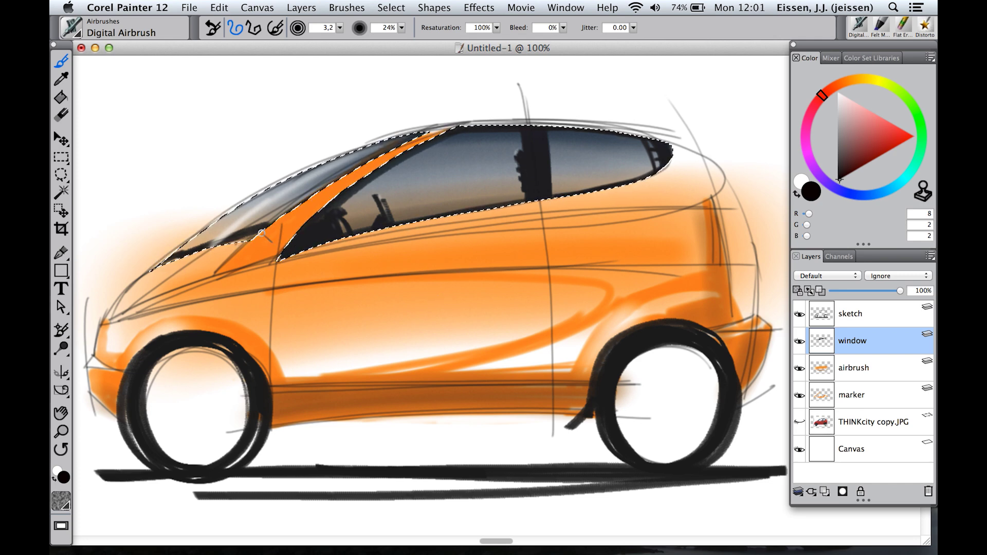
drag(268, 230, 280, 200)
drag(176, 254, 313, 162)
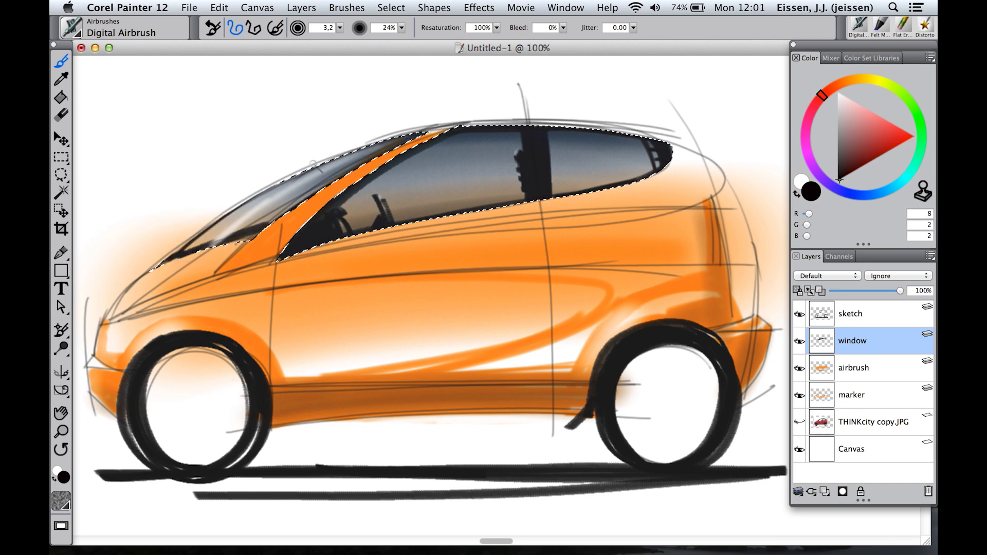
- Save the window selection under the name "window" and invert it
click(389, 11)
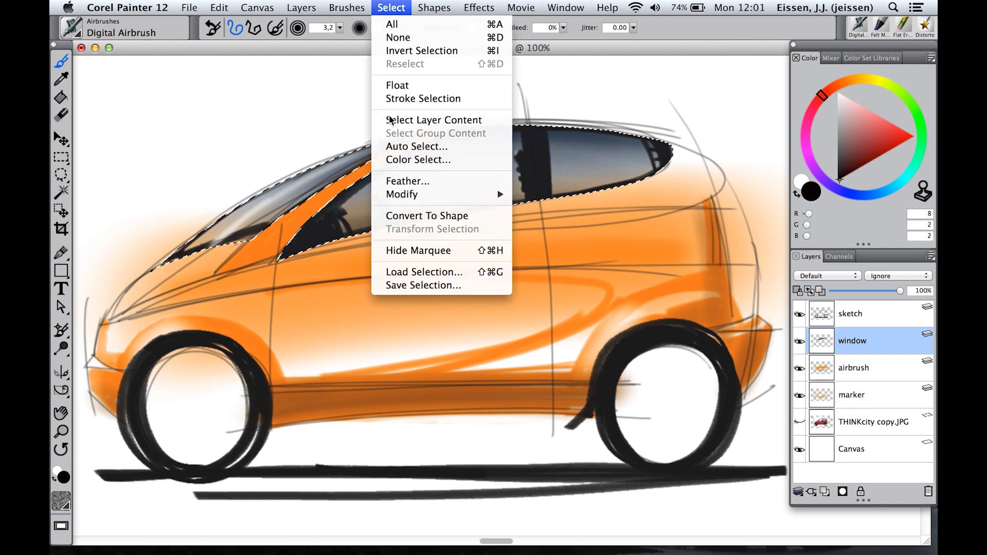
click(421, 285)
text(window)
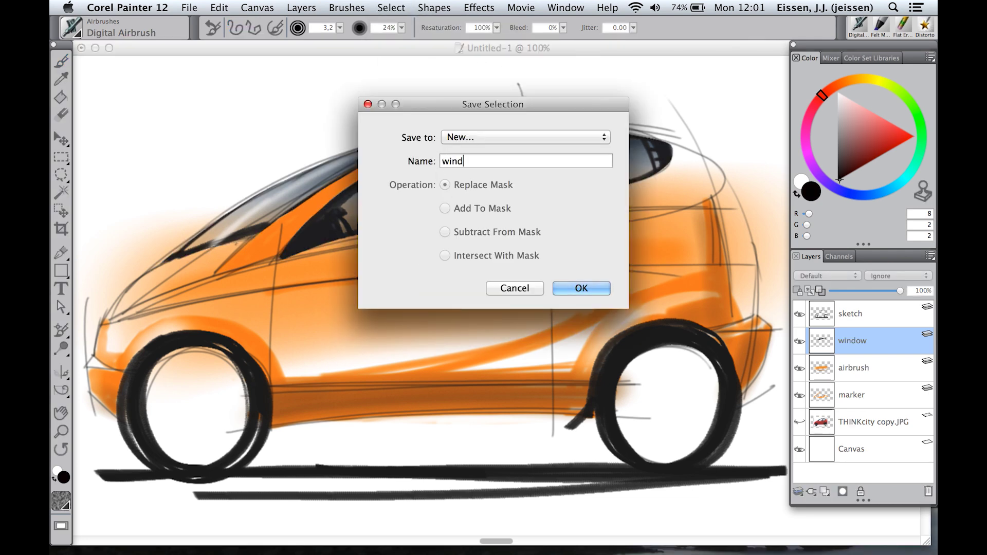
click(580, 289)
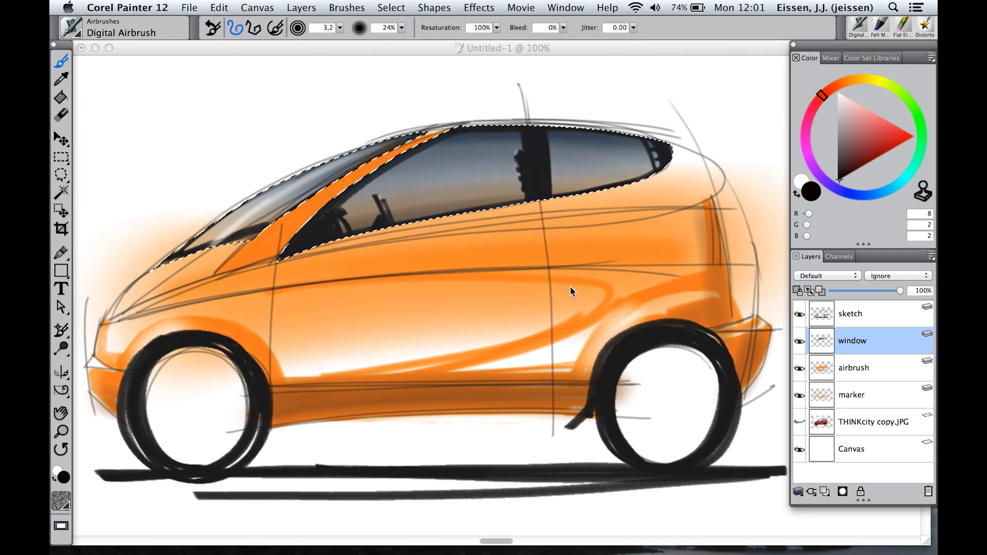
click(392, 7)
click(407, 51)
- Erase overspray ahead of the windshield on the airbrush layer and the vertical line above the roof on the sketch layer with the Flat Eraser
click(904, 24)
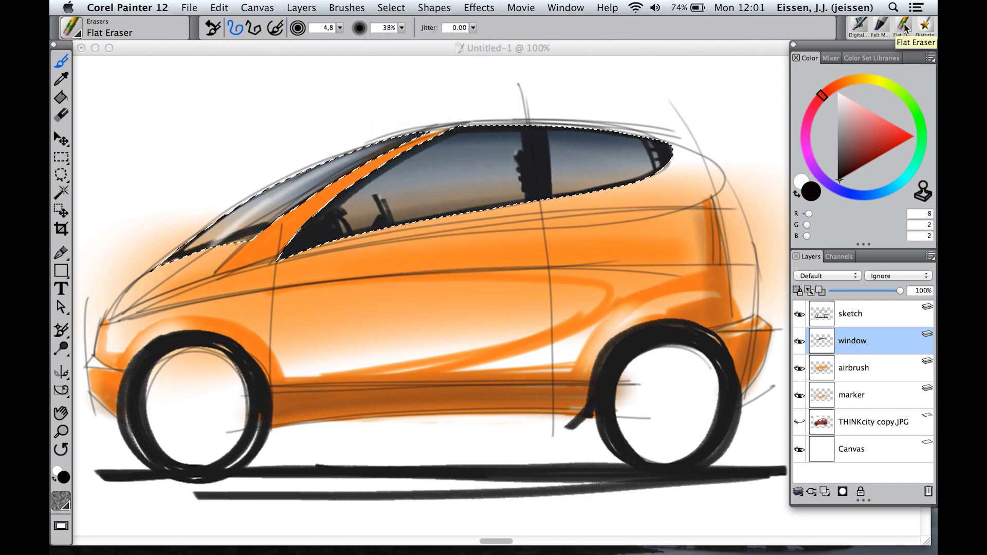
click(278, 174)
drag(166, 240, 186, 232)
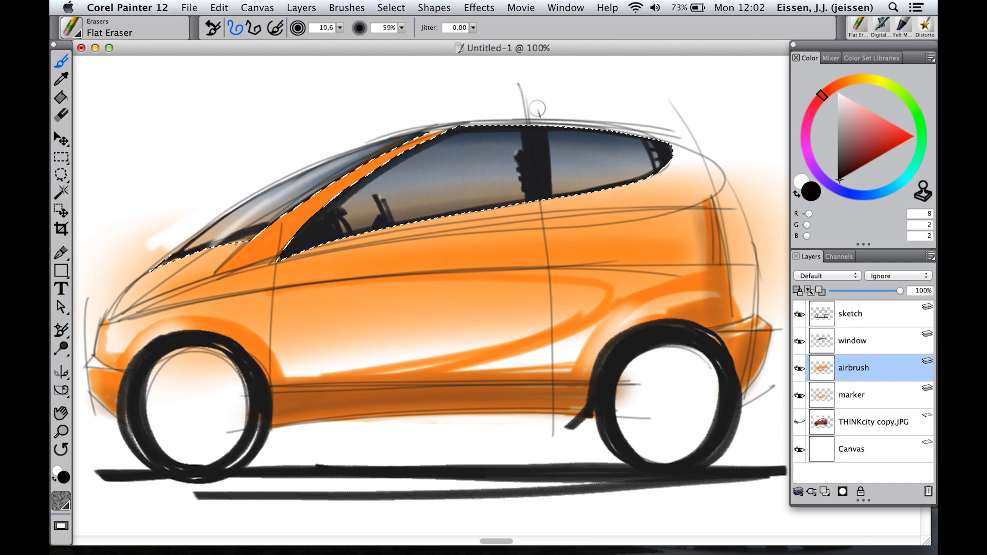
click(854, 316)
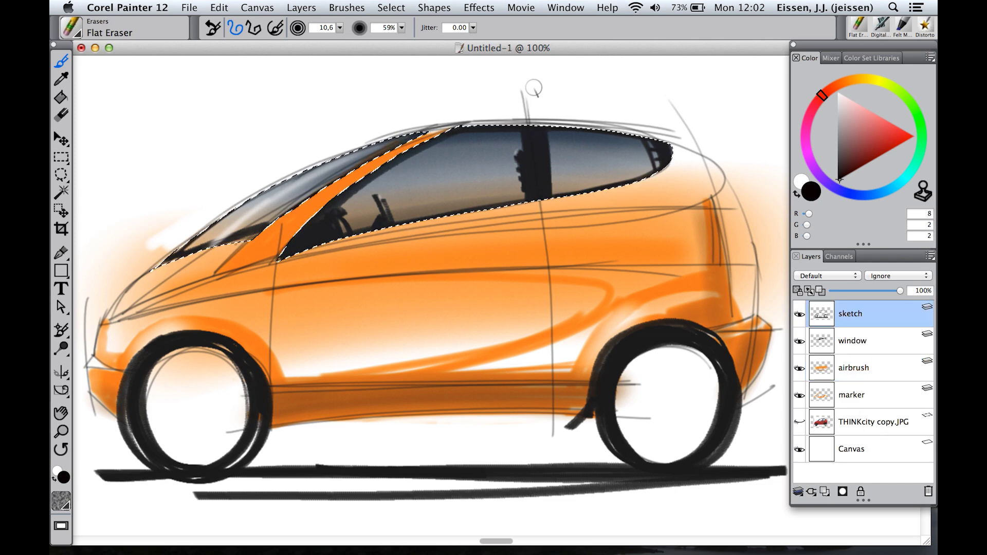
- Erase the orange overspray ahead of the hood and behind the car's rear on the airbrush layer, and drop the window selection
click(848, 371)
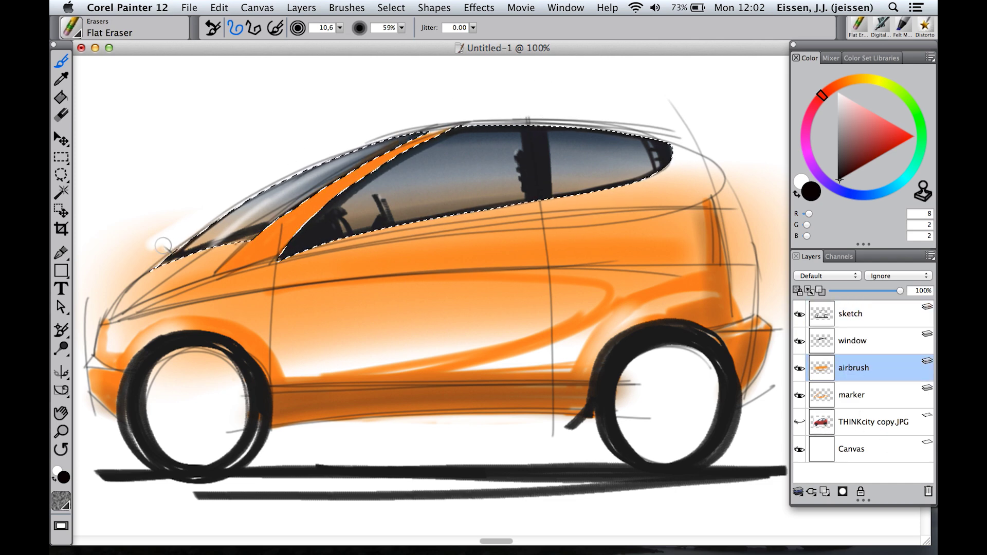
mouse_move(182, 234)
mouse_down()
mouse_move(110, 275)
mouse_move(88, 309)
mouse_up()
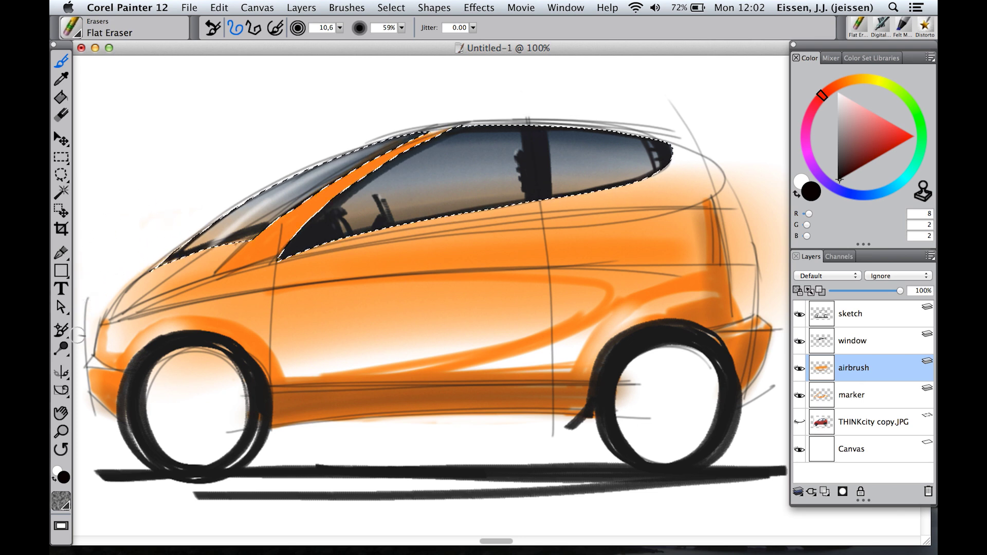
mouse_move(729, 209)
mouse_down()
mouse_move(740, 259)
mouse_move(728, 199)
mouse_move(741, 231)
mouse_move(738, 206)
mouse_move(737, 259)
mouse_up()
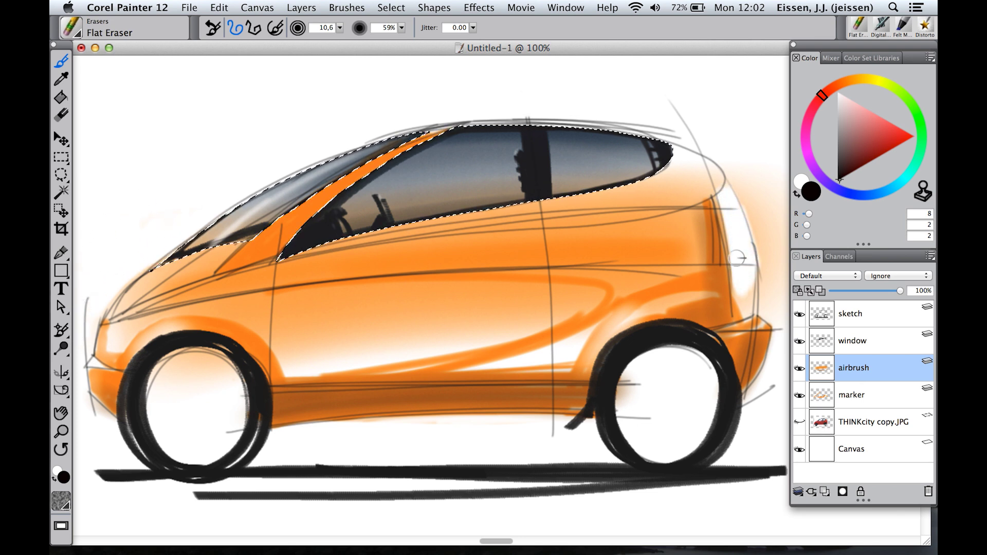
mouse_move(753, 300)
mouse_down()
mouse_move(737, 198)
mouse_move(739, 149)
mouse_move(758, 169)
mouse_move(774, 229)
mouse_move(785, 197)
mouse_move(785, 293)
mouse_move(768, 310)
mouse_up()
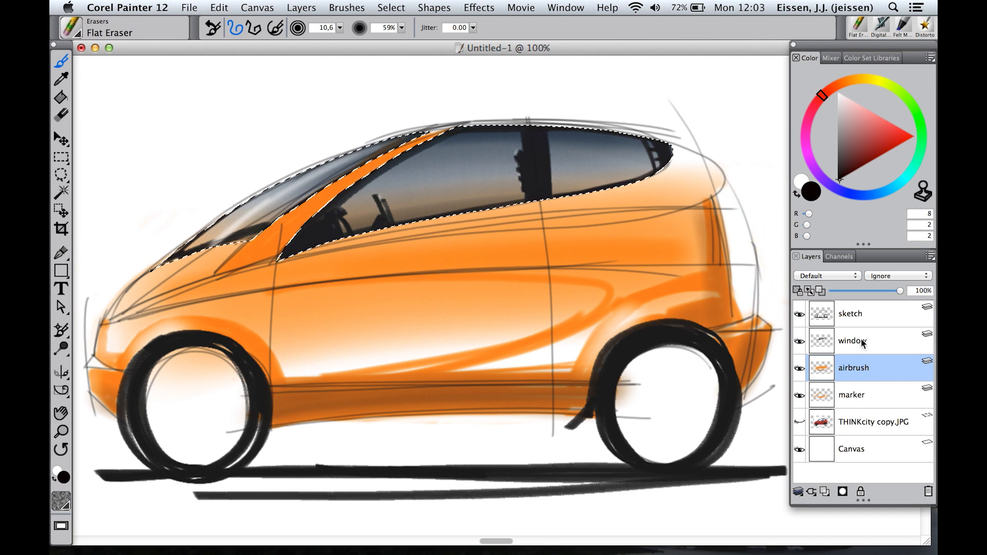
click(856, 314)
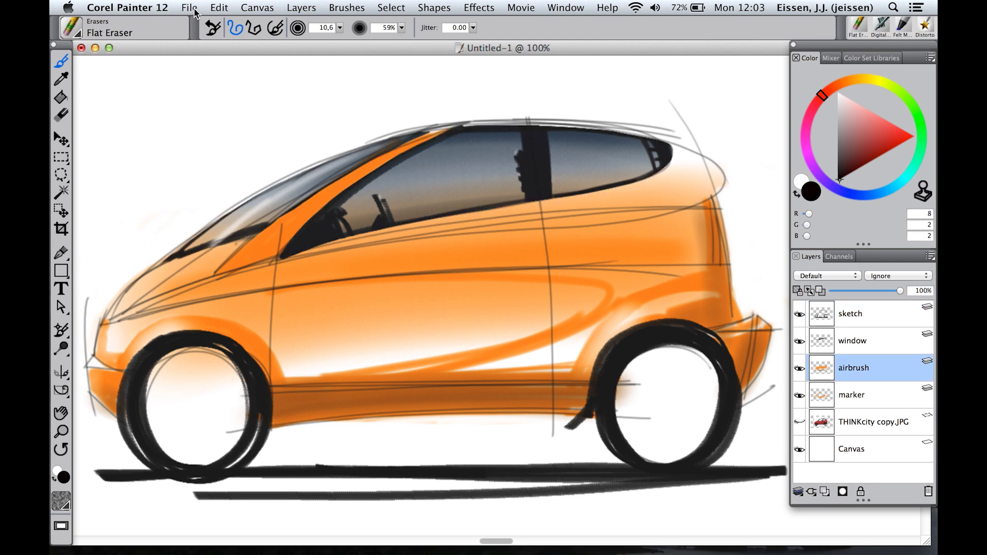
- Place the image wheels-and-tires2.jpg from the Desktop into the drawing at 29.3% scale with the aspect ratio constrained
click(194, 11)
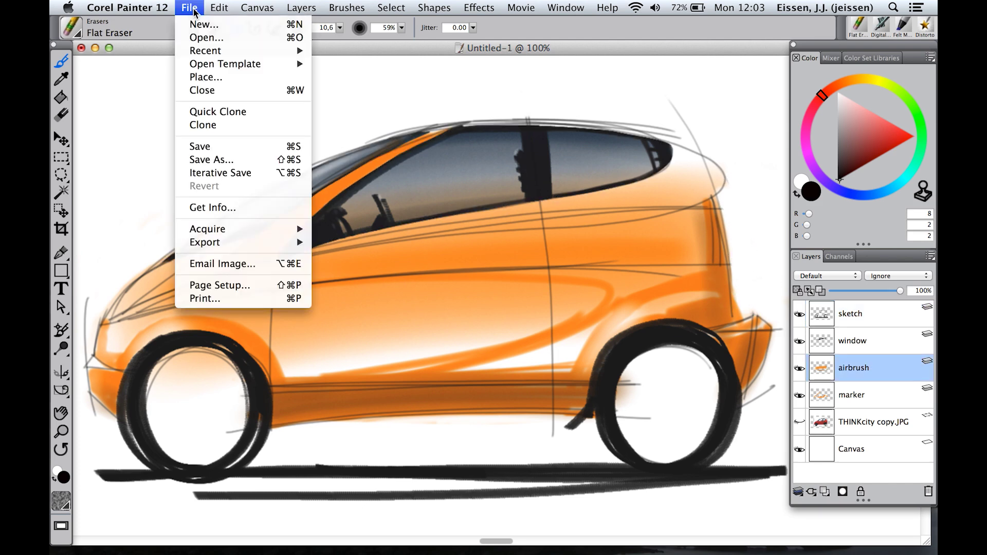
click(206, 75)
drag(735, 165, 727, 297)
click(432, 297)
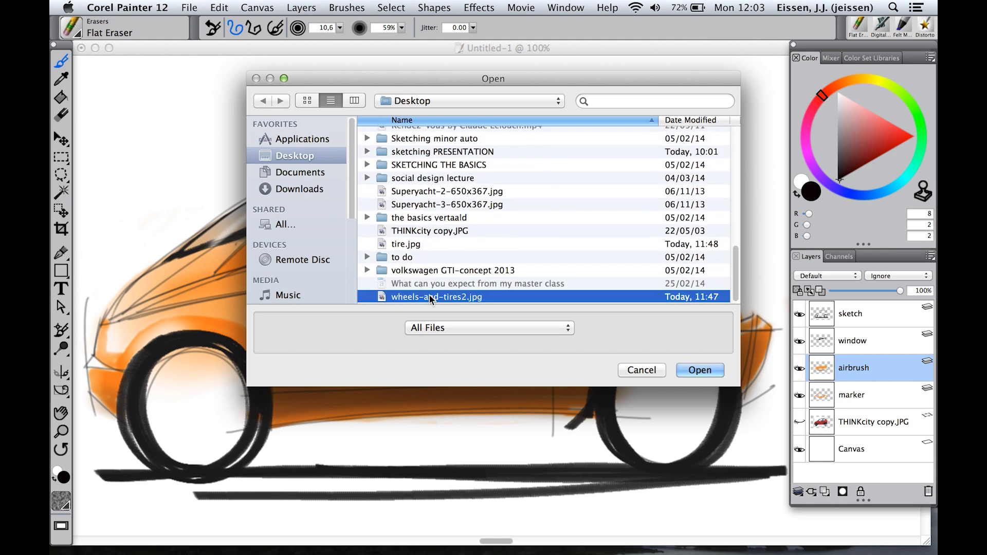
click(699, 371)
click(637, 288)
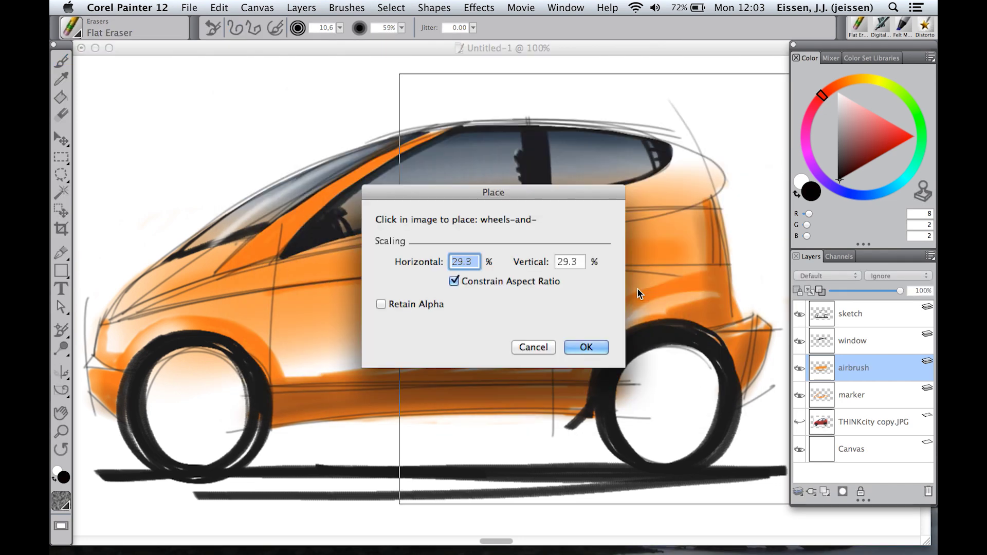
click(585, 342)
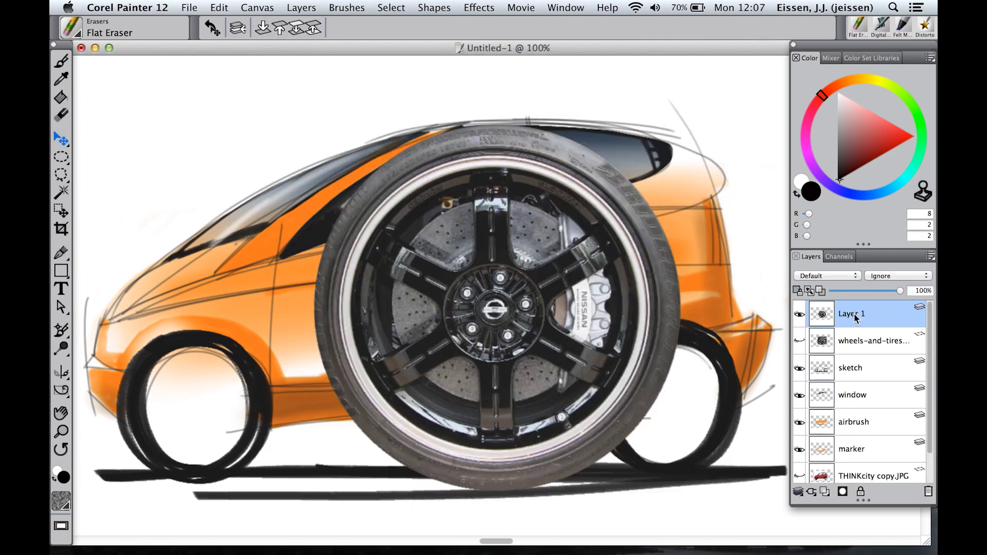
- Duplicate the cut-out wheel layer, scale the copy down to roughly tire size and move it onto the sketched front wheel
alt+click(477, 283)
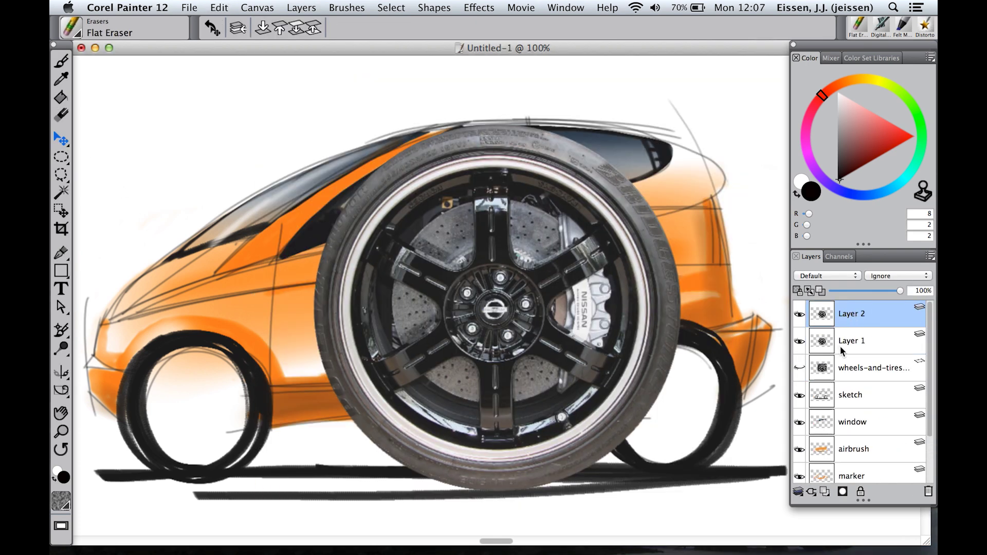
click(219, 7)
mouse_move(246, 214)
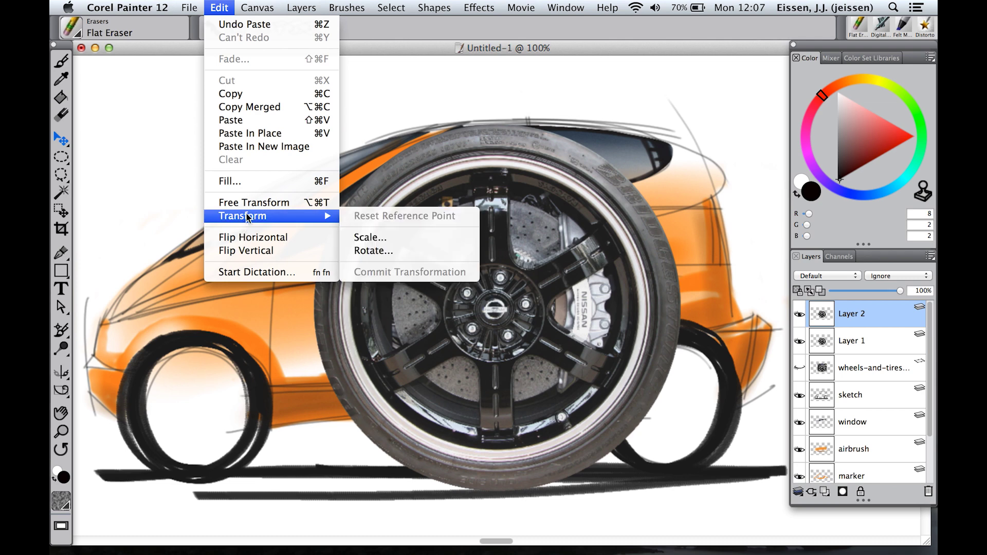
click(363, 238)
drag(314, 124, 513, 323)
key(Return)
key(f)
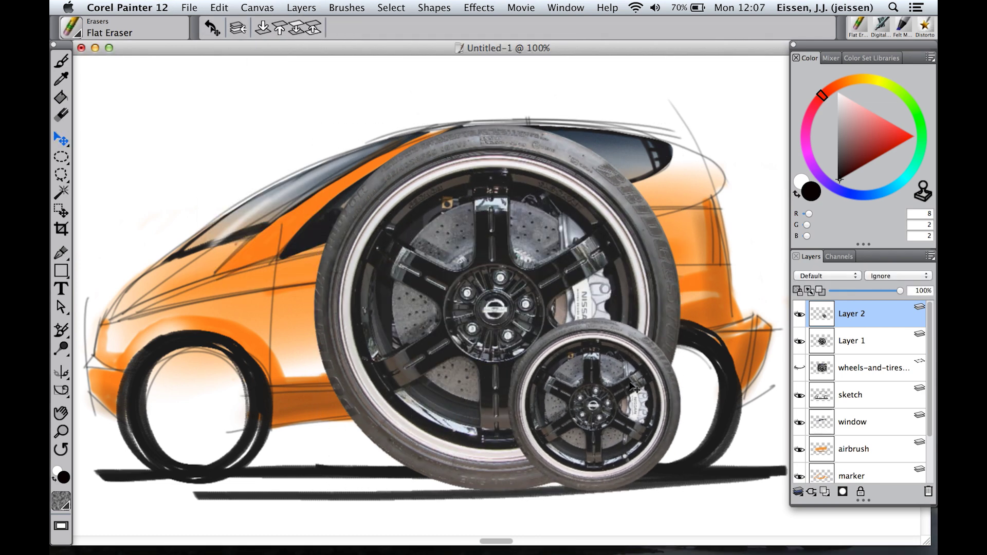
drag(624, 400, 225, 390)
- Scale the original cut-out wheel on Layer 1 down to tire size and move it onto the sketched rear wheel
click(853, 341)
click(219, 7)
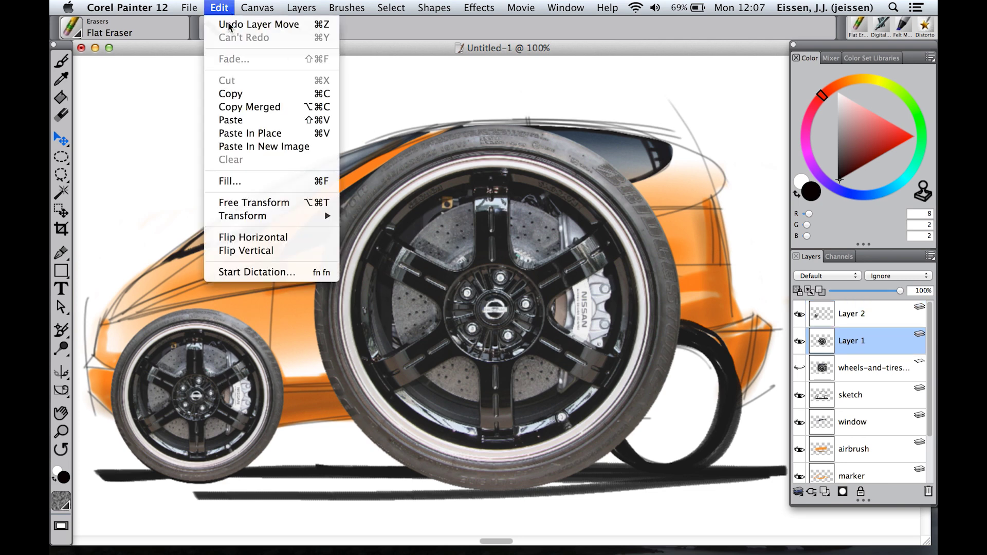
mouse_move(283, 216)
click(361, 237)
drag(314, 125, 532, 345)
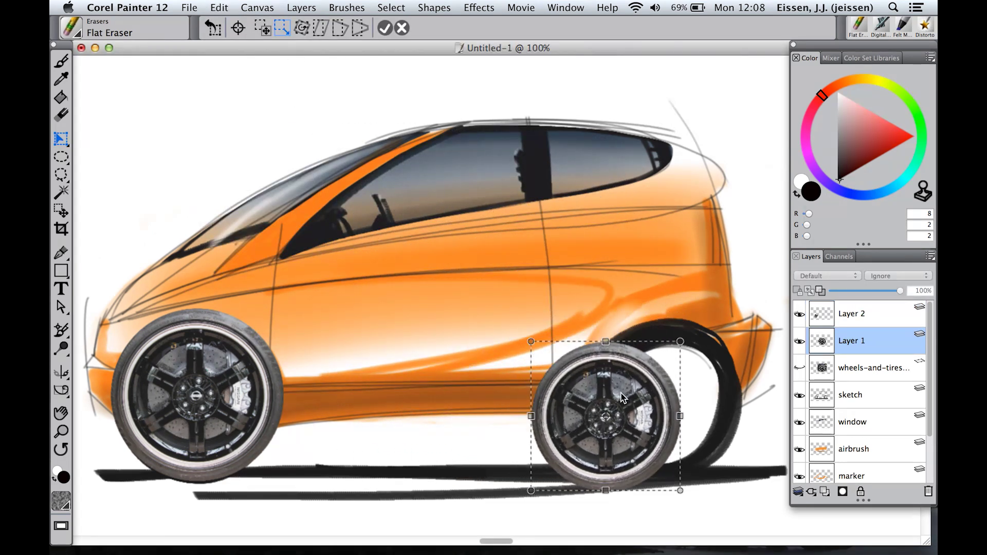
key(Return)
key(f)
drag(647, 394, 709, 386)
- Shrink the front wheel on Layer 2 a bit more and center it over the sketched front tire
click(865, 320)
click(221, 7)
mouse_move(252, 211)
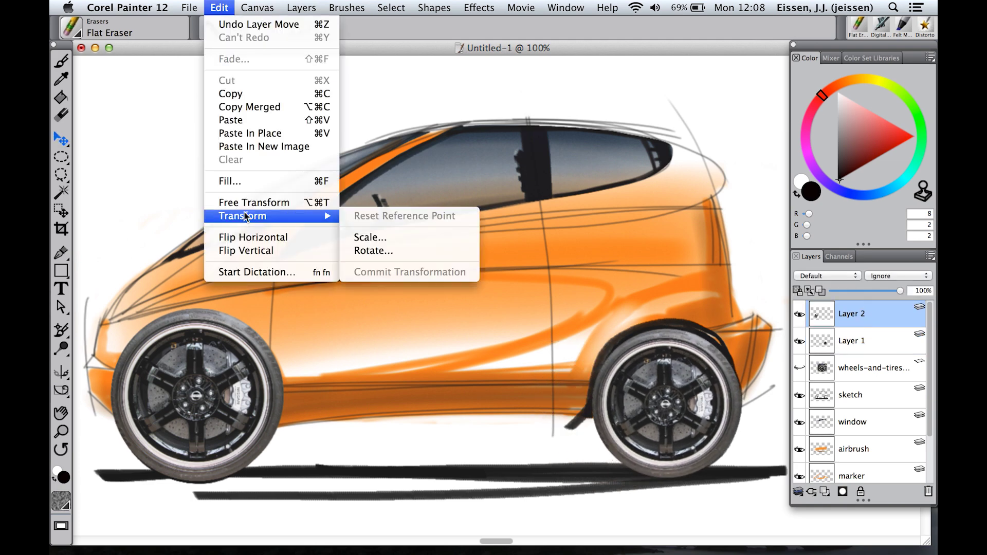
click(363, 238)
drag(127, 324, 144, 341)
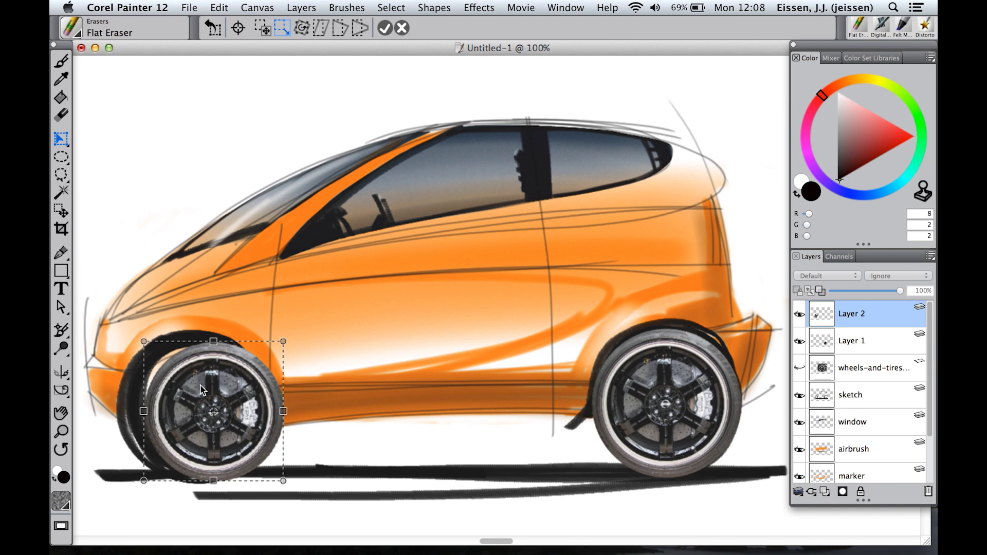
key(Return)
key(f)
drag(240, 406, 219, 403)
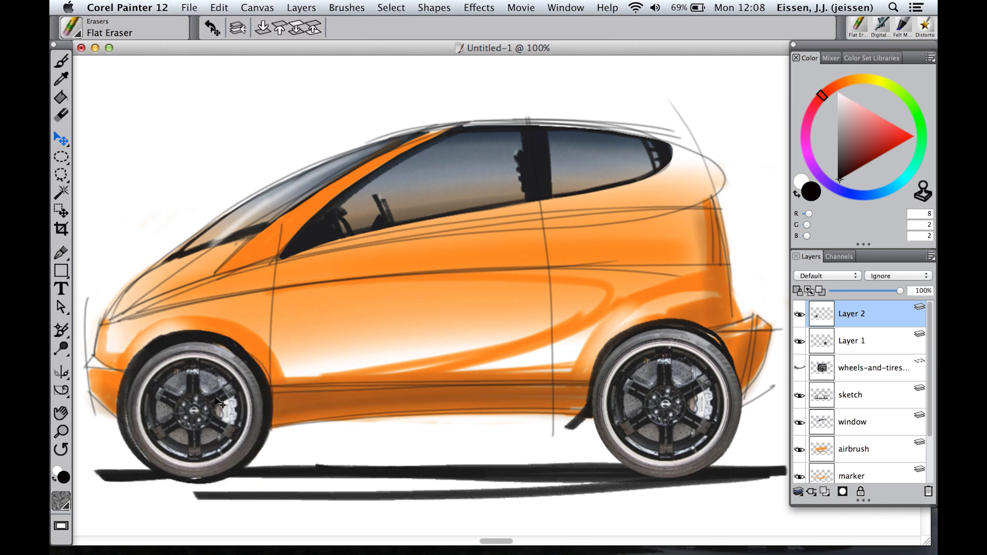
- Shrink the rear wheel on Layer 1 slightly and reposition it within the rear wheel arch
click(854, 341)
click(219, 7)
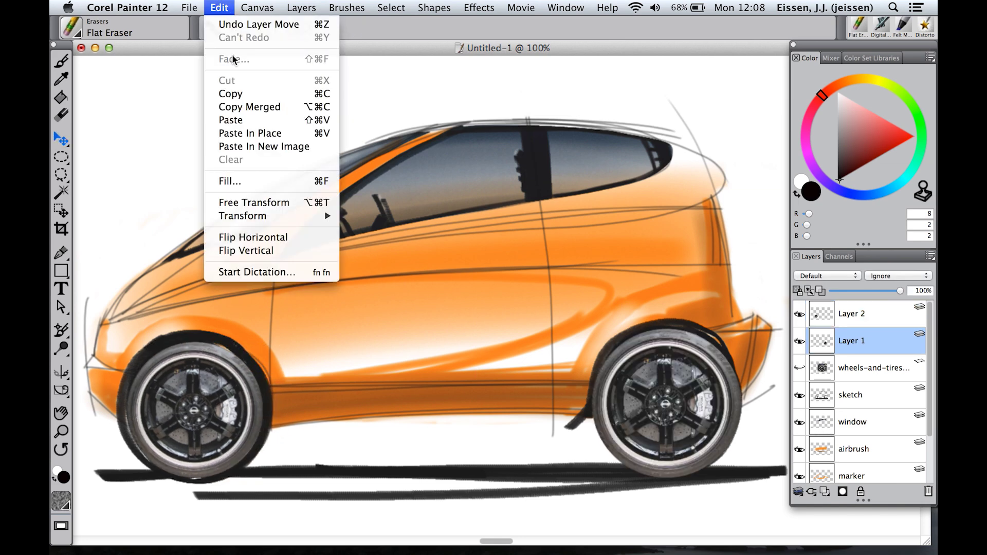
mouse_move(252, 211)
click(363, 237)
drag(592, 328, 600, 338)
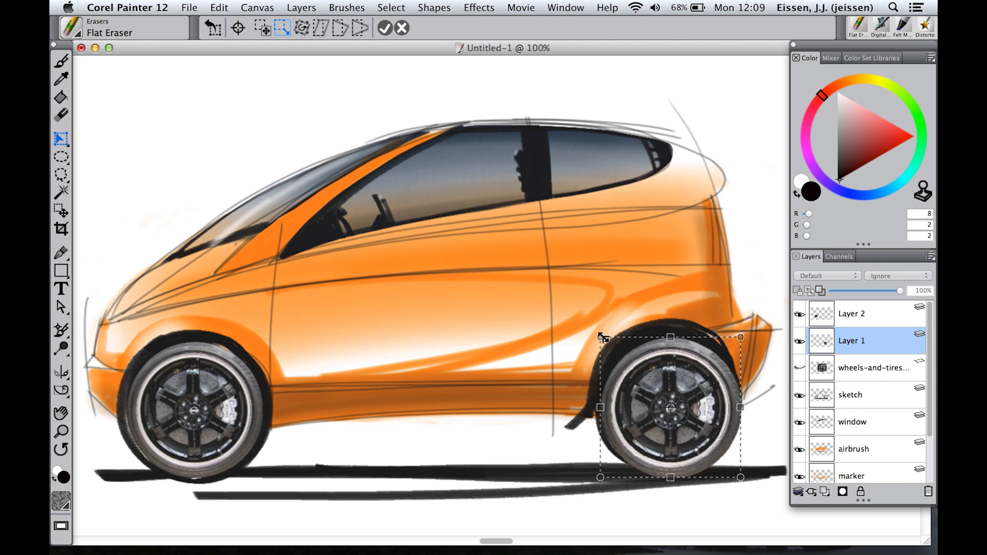
key(Return)
key(f)
drag(670, 388, 663, 400)
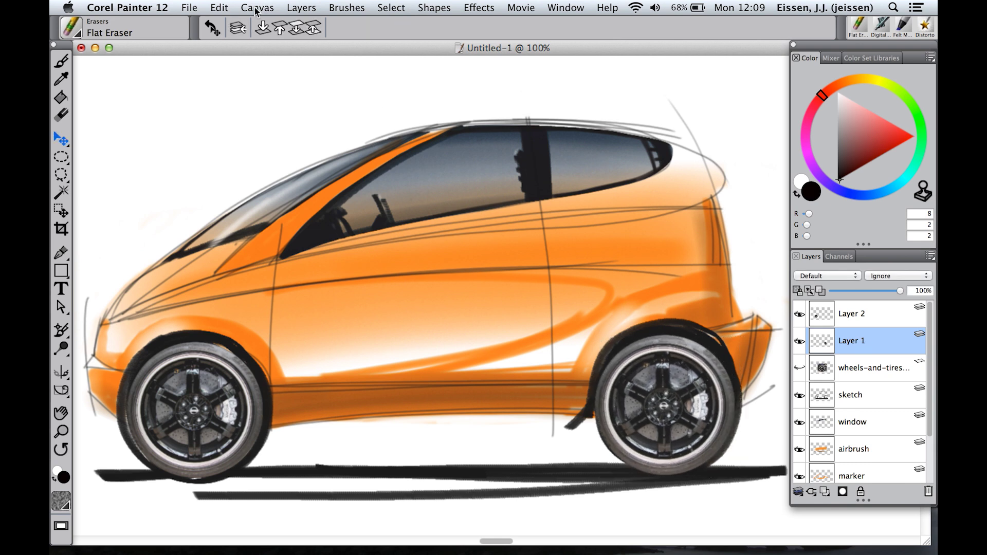
- Raise the contrast and slightly lower the brightness of the rear wheel on Layer 1
click(479, 7)
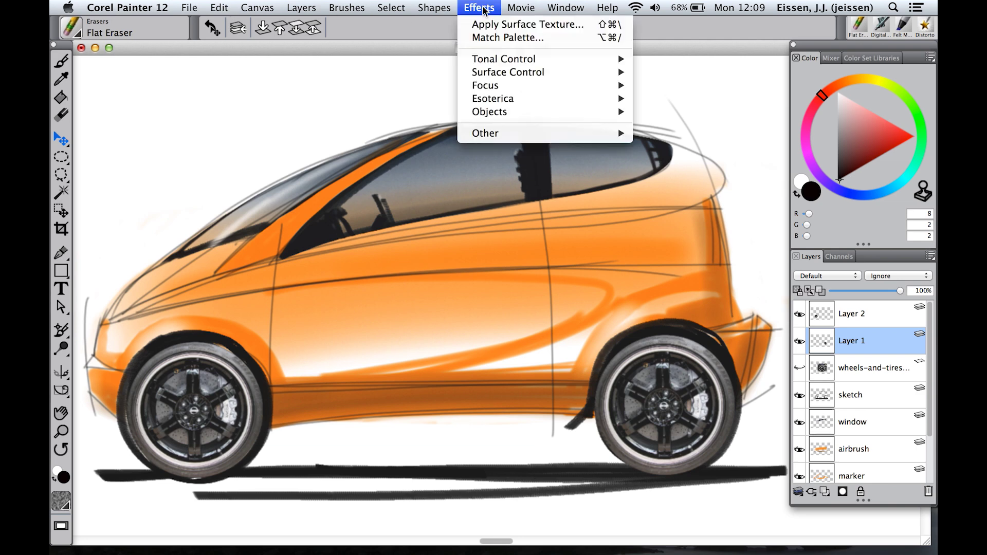
mouse_move(501, 59)
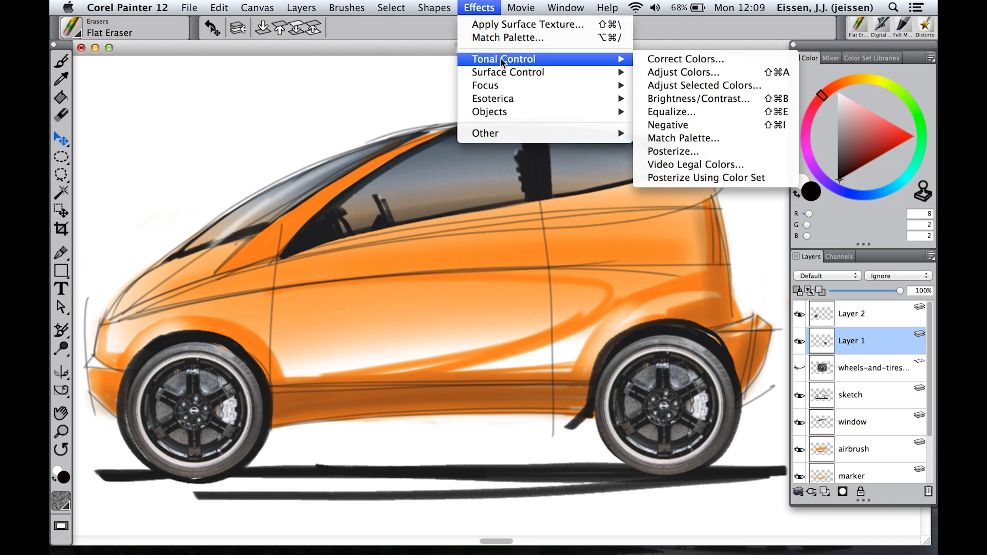
click(692, 98)
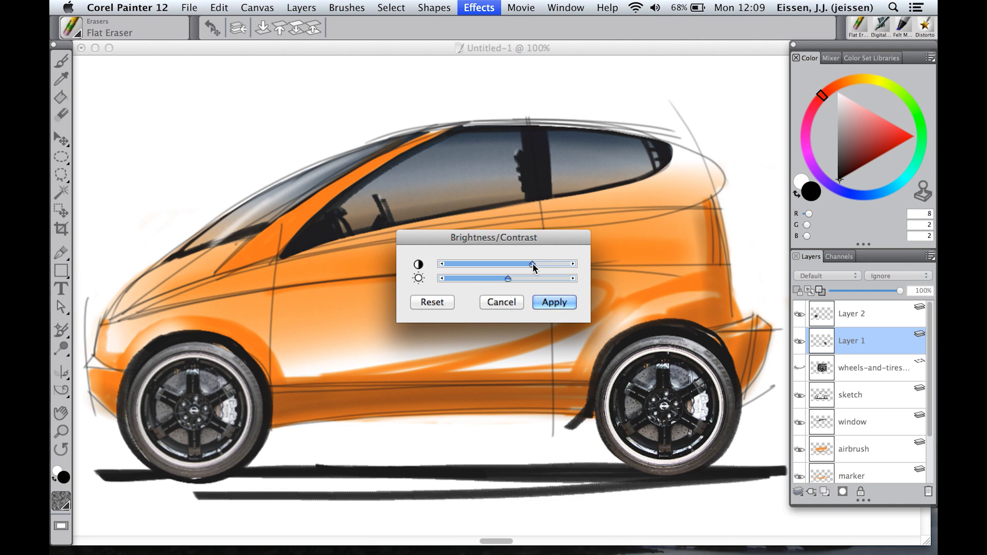
drag(532, 264, 497, 279)
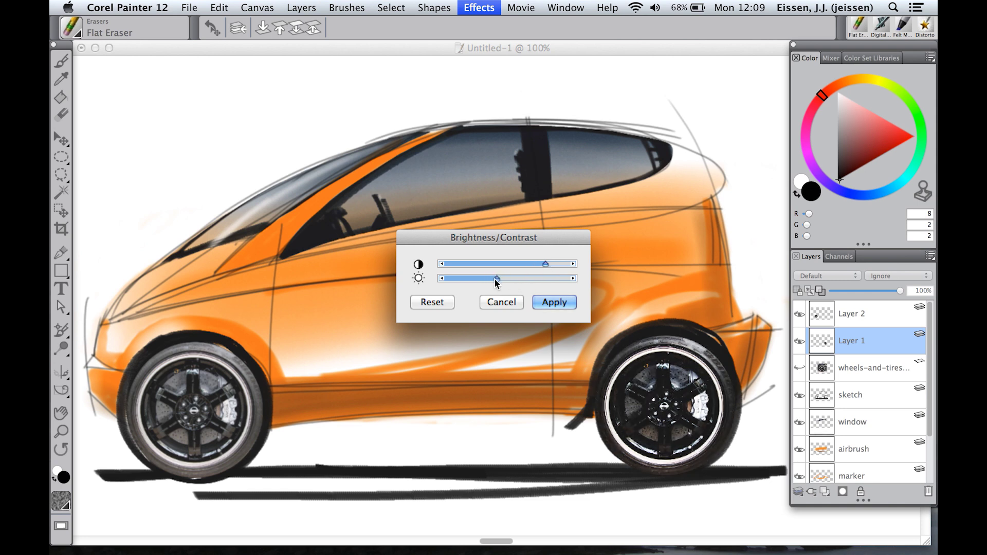
click(560, 302)
- Apply a similar contrast increase and slight brightness reduction to the front wheel on Layer 2
click(856, 314)
click(478, 12)
mouse_move(504, 59)
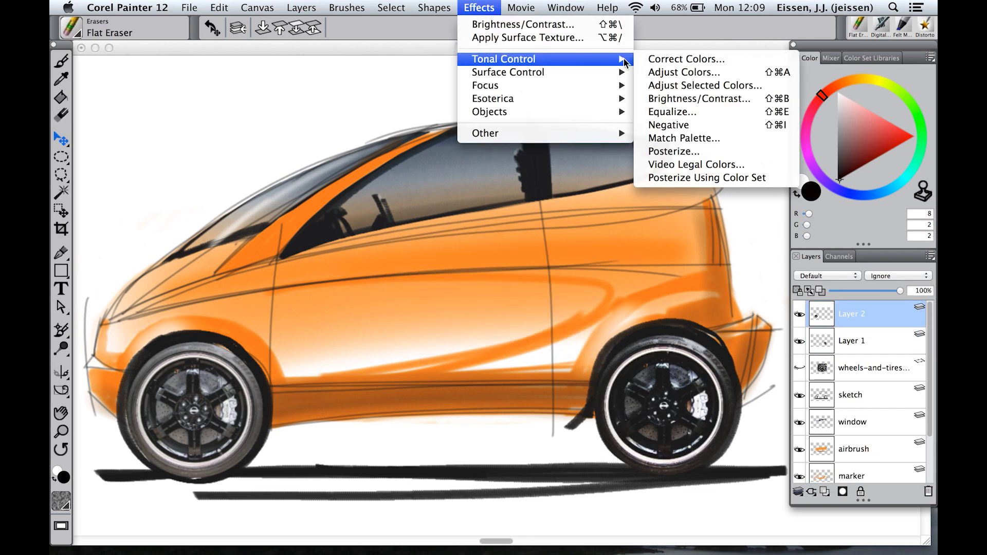
click(679, 98)
drag(537, 262, 502, 278)
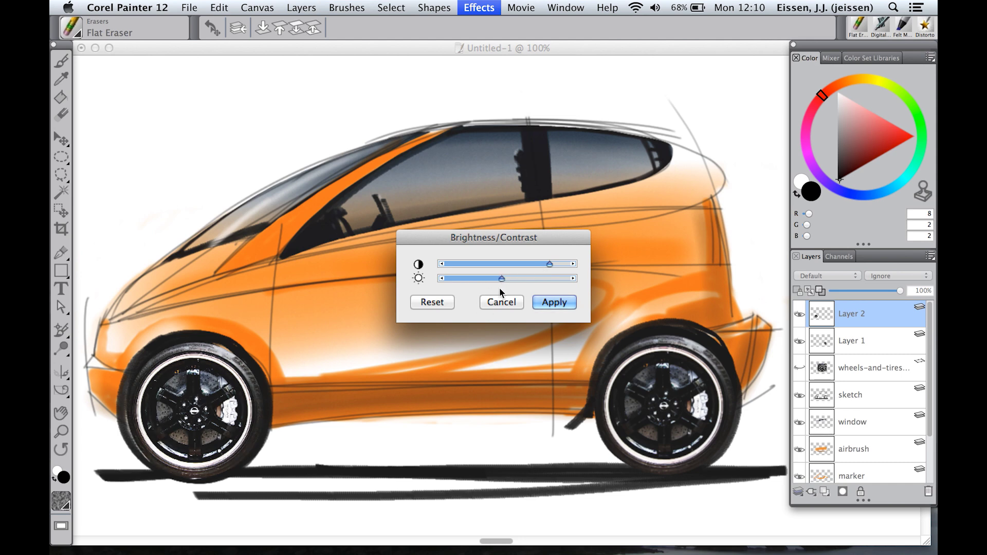
click(560, 304)
- Rotate the front wheel counterclockwise so its brake caliper sits higher than on the rear wheel
click(219, 8)
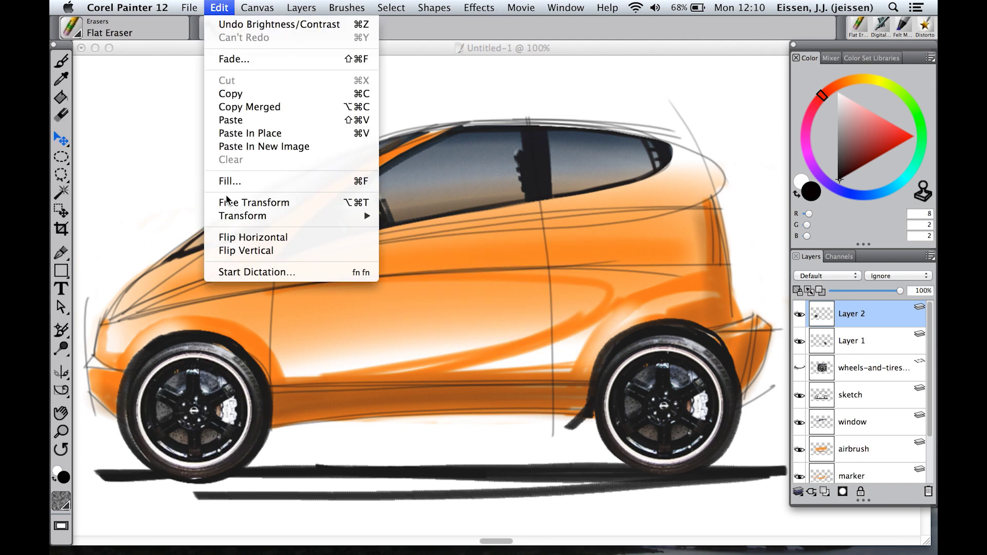
mouse_move(238, 214)
click(408, 236)
drag(116, 354, 119, 412)
key(Return)
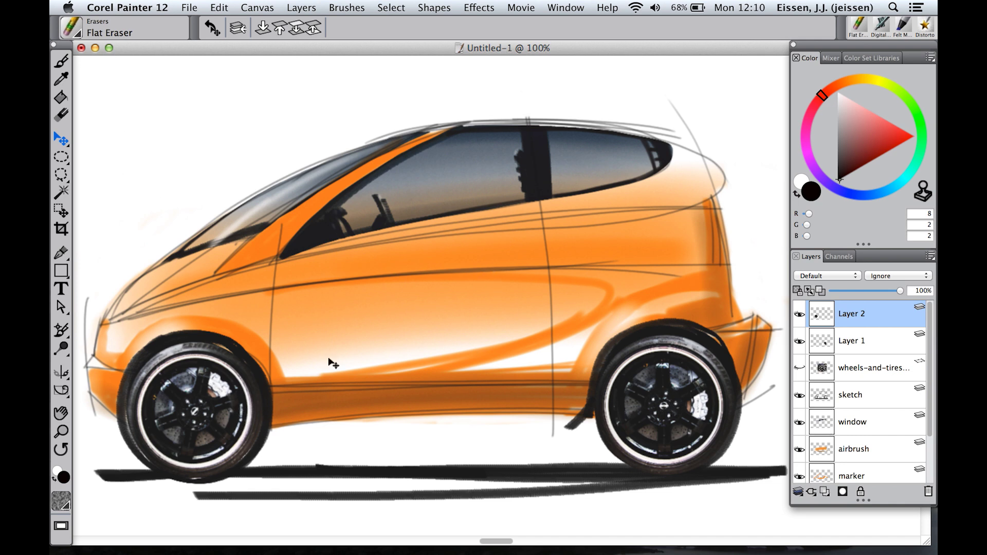
- Add a new layer above the wheel layers and name it "final drawing lines"
click(825, 492)
key(i)
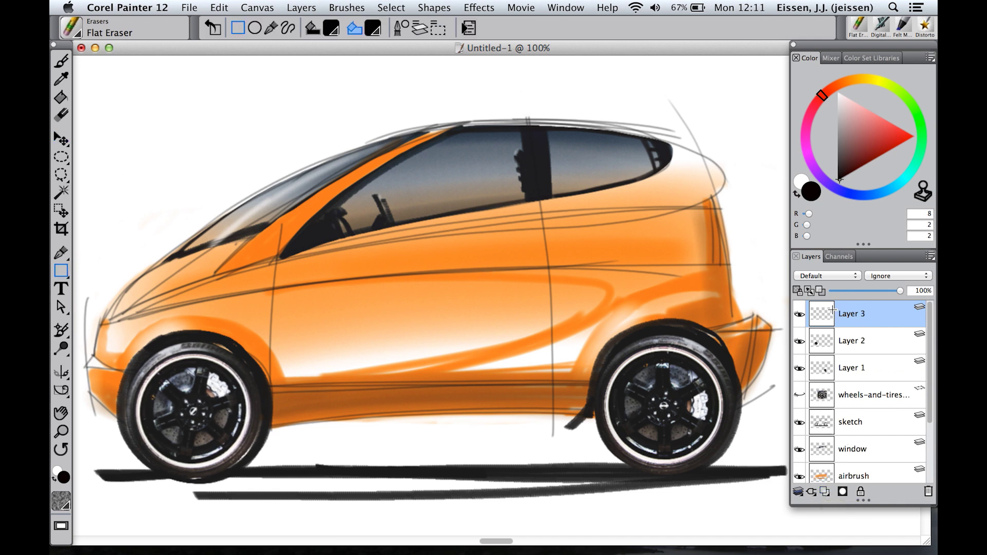
double_click(855, 314)
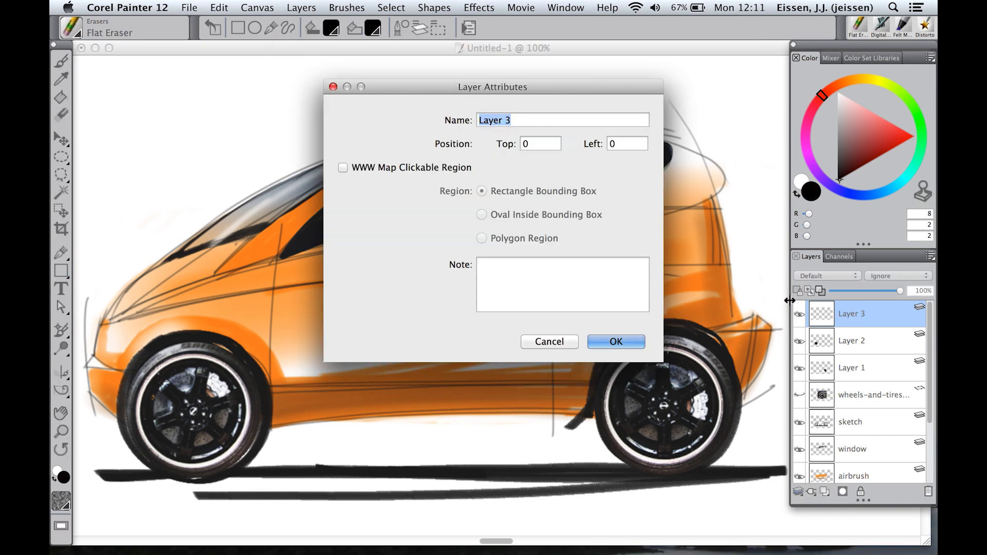
text(final drawing lines)
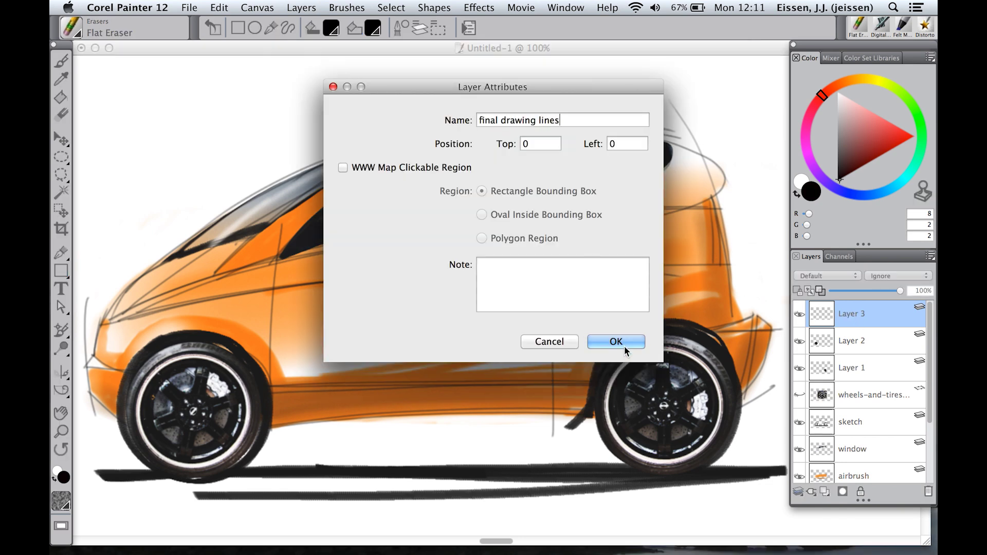
click(624, 346)
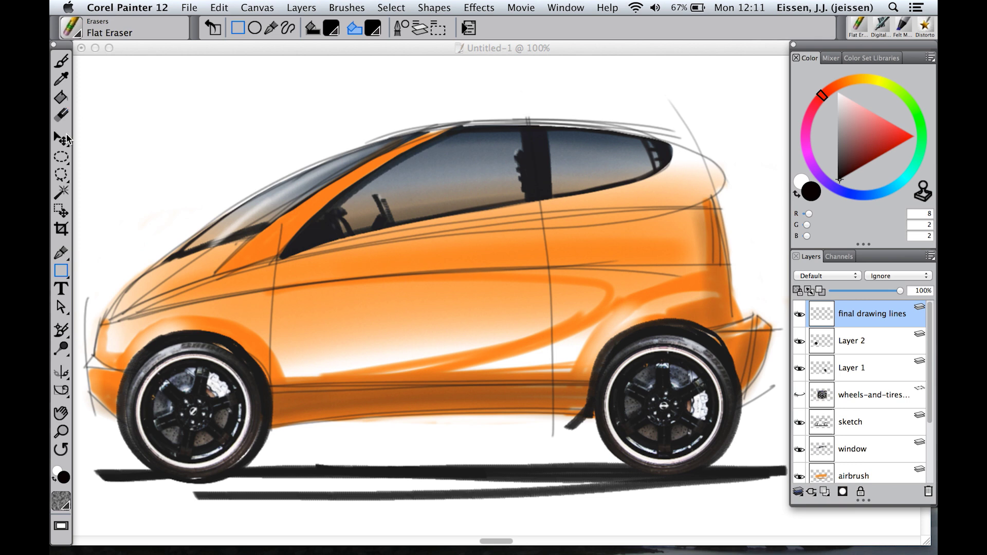
- Draw the door's front edge from the window corner to the sill in black with the Digital Airbrush, size 1.9, opacity 25%
click(882, 27)
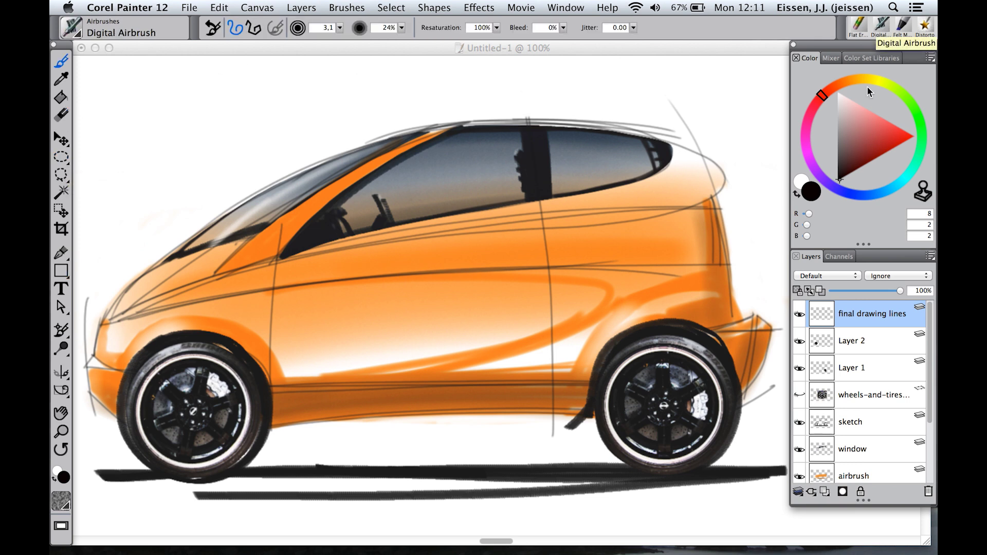
click(340, 27)
click(285, 37)
click(402, 27)
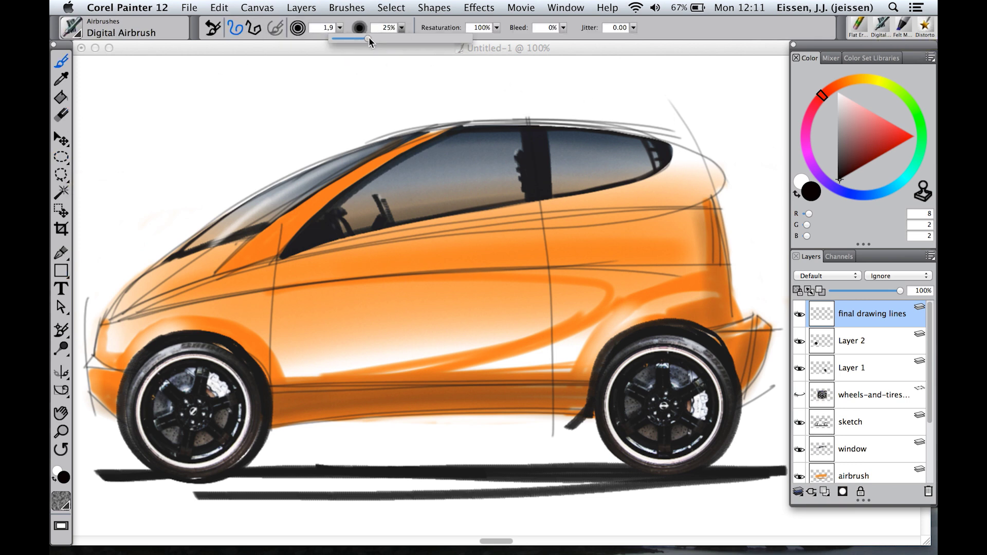
click(274, 263)
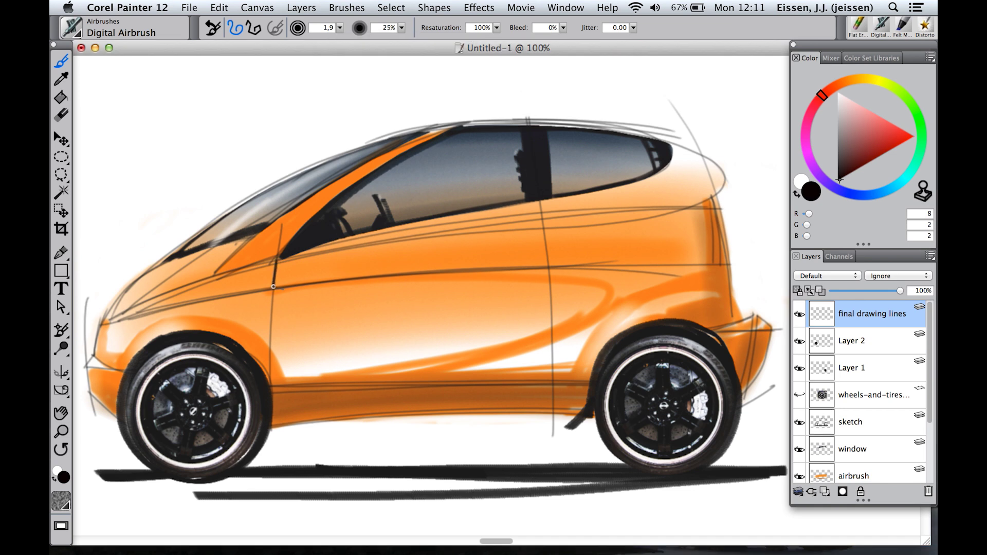
mouse_move(273, 286)
mouse_down()
mouse_move(309, 379)
mouse_move(342, 389)
mouse_up()
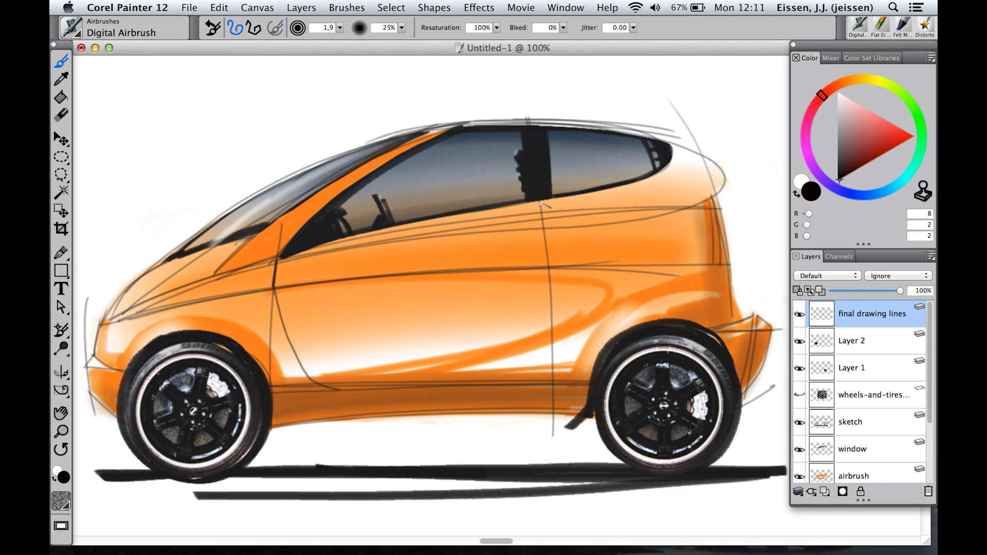
- Draw the door's rear edge down from the window pillar and close the door outline along its lower edge
drag(541, 199, 546, 226)
drag(552, 267, 549, 384)
drag(344, 390, 550, 387)
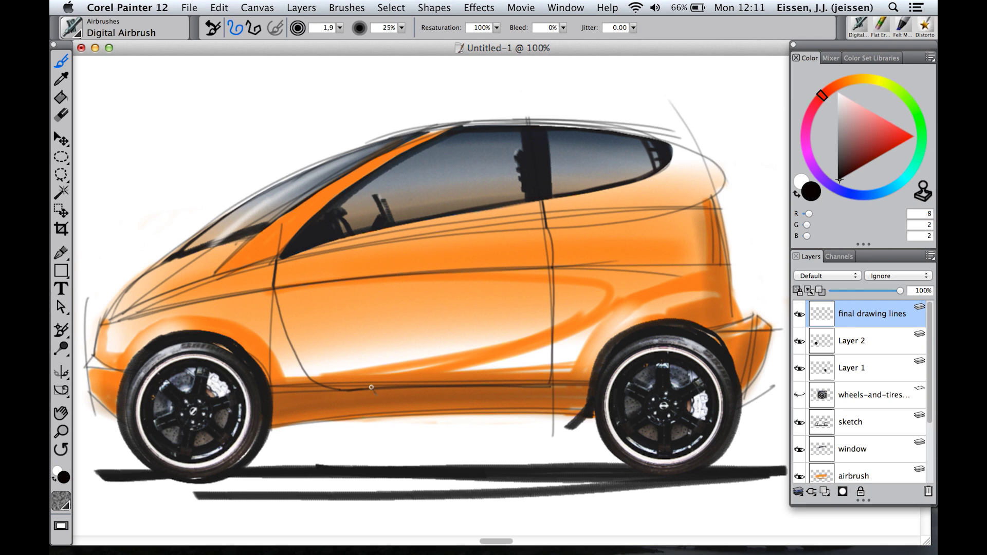
drag(372, 387, 547, 386)
- Darken the sill line behind the front wheel and add a straight black line below it between both wheels
mouse_move(272, 392)
mouse_down()
mouse_move(329, 390)
mouse_move(270, 391)
mouse_up()
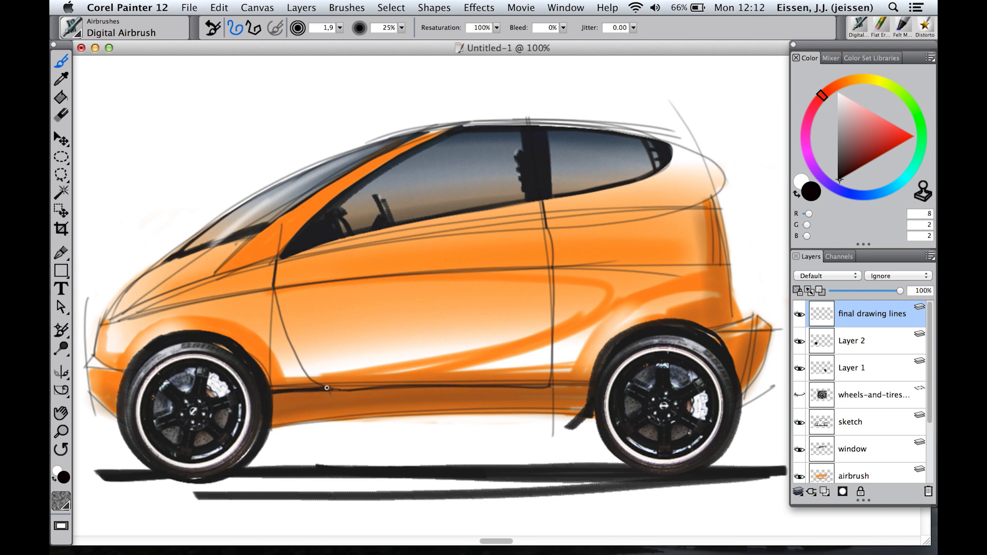
click(261, 33)
drag(588, 391, 589, 395)
key(super+z)
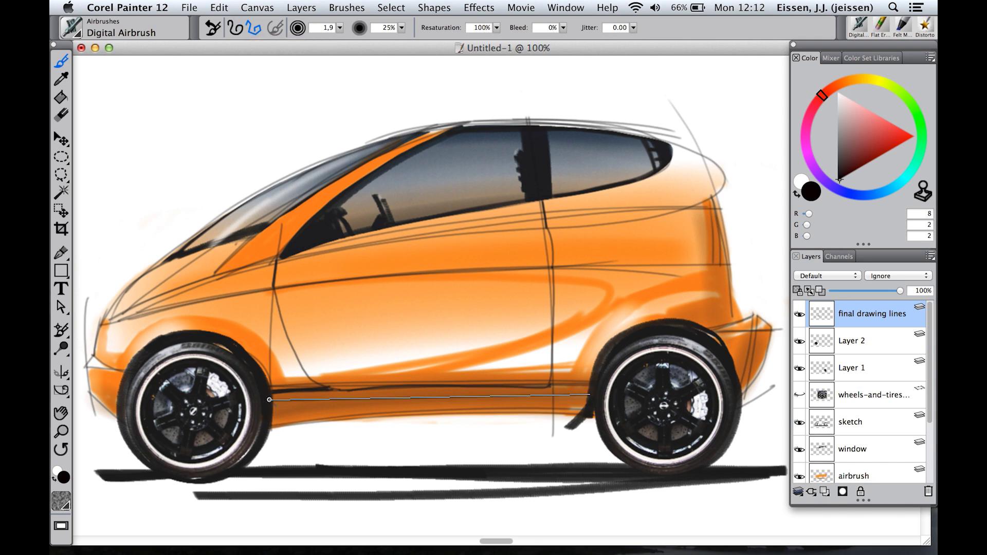
key(super+y)
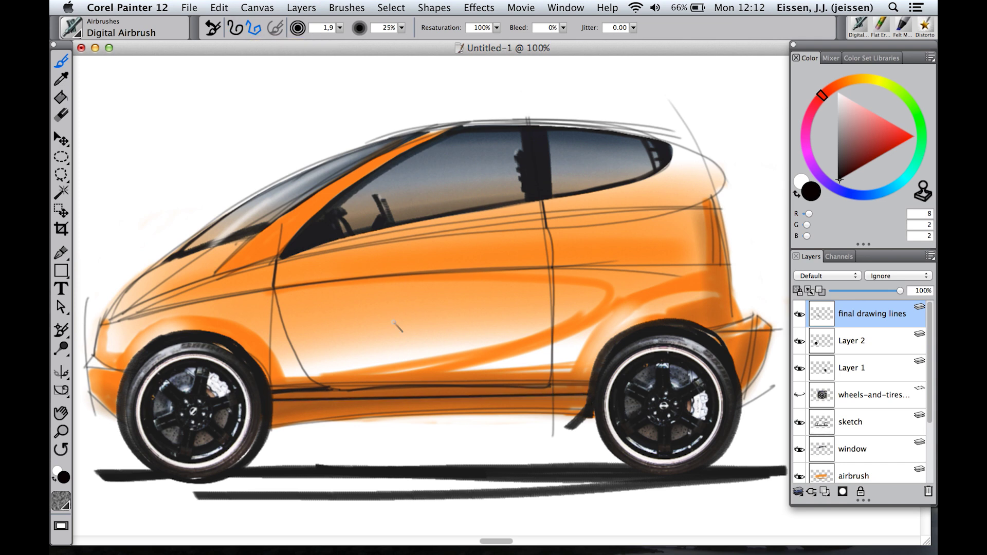
- Trace the tail lamp and rear body contour, plus the hood edge and short windscreen-base crease, with freehand black lines
click(236, 28)
drag(712, 197, 725, 266)
drag(716, 197, 749, 387)
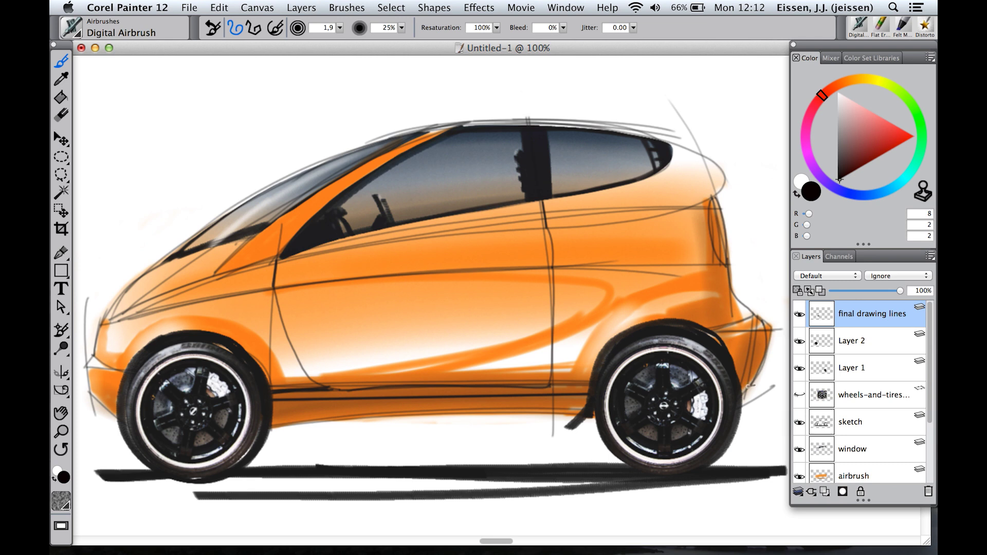
mouse_move(105, 322)
mouse_down()
mouse_move(154, 262)
mouse_move(271, 236)
mouse_move(214, 276)
mouse_up()
drag(215, 276, 259, 232)
- Add near-white highlight lines along the windscreen-base crease and down the rear door seam from the roof
click(839, 93)
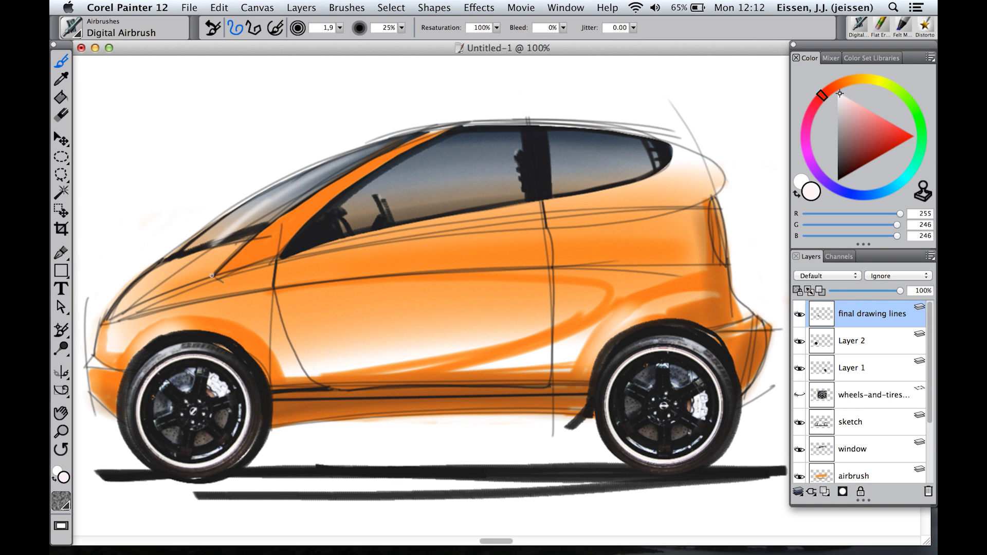
drag(214, 277, 248, 239)
drag(527, 125, 555, 287)
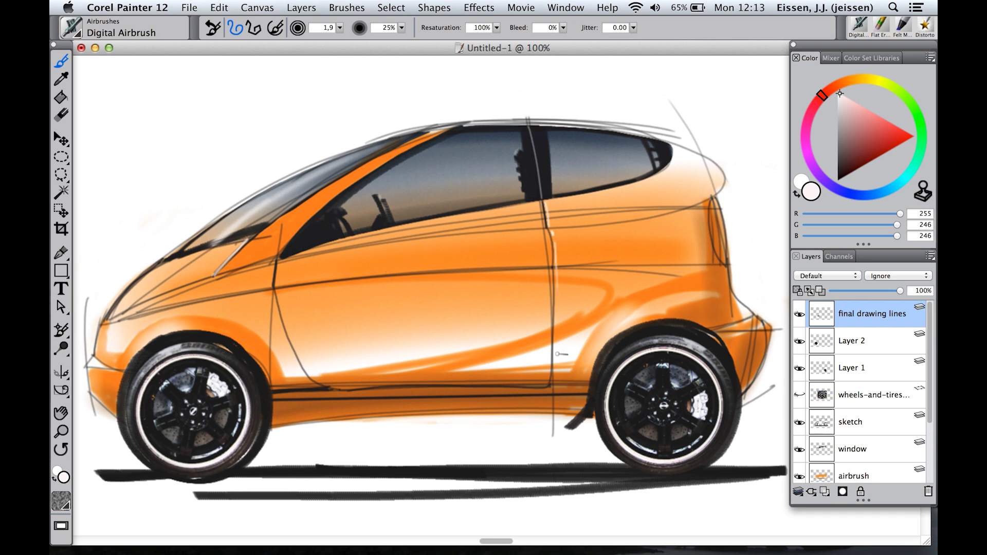
- Paint a stack of short near-white horizontal stripes inside the tail lamp
drag(713, 208, 721, 214)
mouse_move(713, 219)
mouse_down()
mouse_move(722, 219)
mouse_move(723, 237)
mouse_up()
drag(714, 242, 724, 246)
drag(714, 250, 724, 253)
drag(717, 256, 724, 259)
drag(718, 262, 723, 261)
- Sample the near-white from the tail lamp and highlight the hood edge, the door's front edge and the lower window edge
alt+click(724, 262)
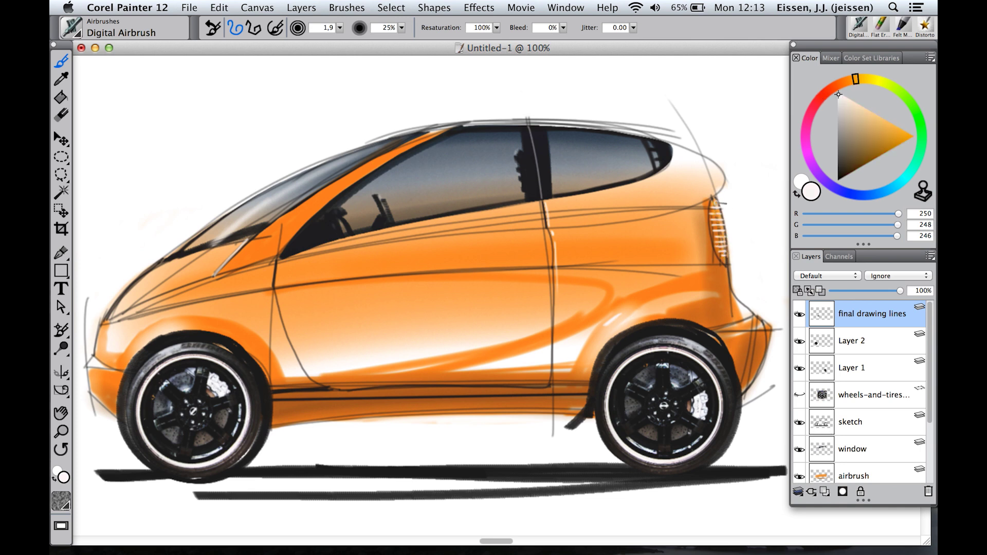
drag(135, 291, 176, 260)
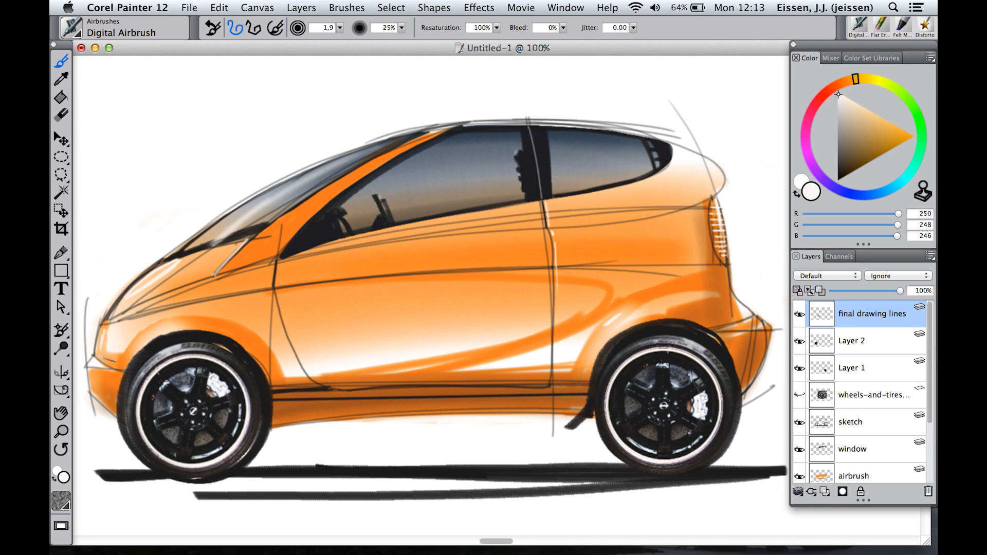
drag(280, 259, 276, 289)
drag(283, 258, 553, 200)
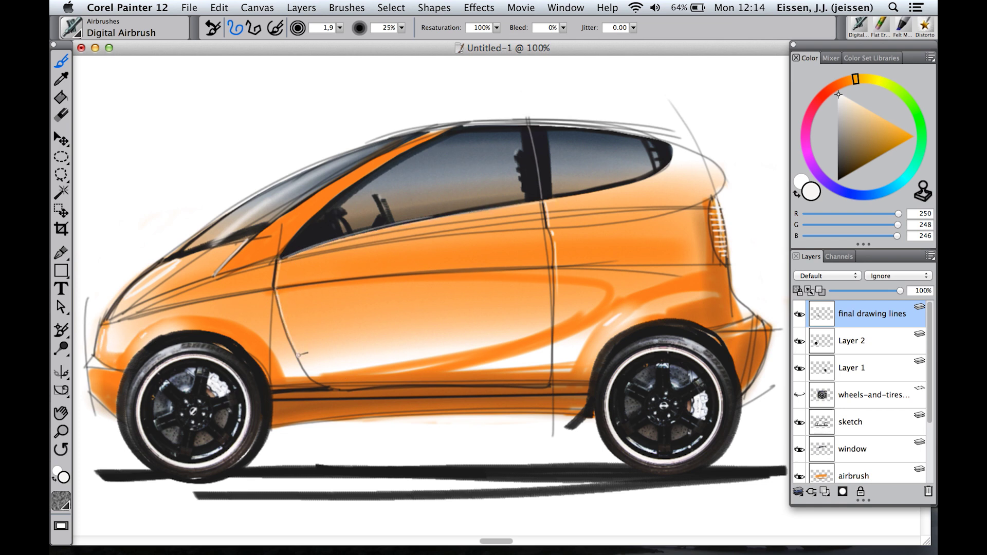
- Airbrush a soft dark brown ground shadow beneath the whole car, with brush size 74.3 and opacity 4%
click(860, 167)
key(super+minus)
click(340, 28)
drag(287, 39, 343, 39)
click(403, 28)
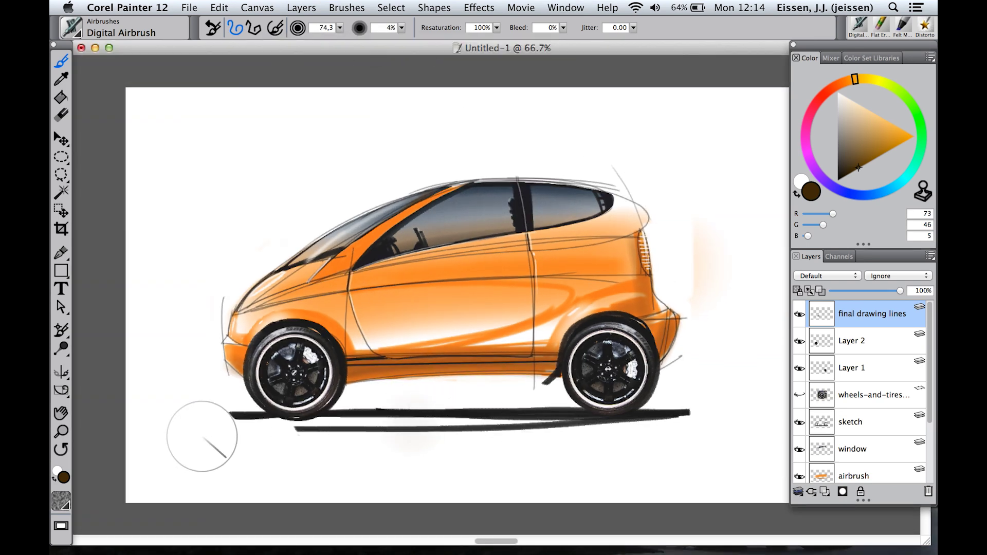
mouse_move(201, 434)
mouse_down()
mouse_move(222, 453)
mouse_move(326, 414)
mouse_move(181, 468)
mouse_up()
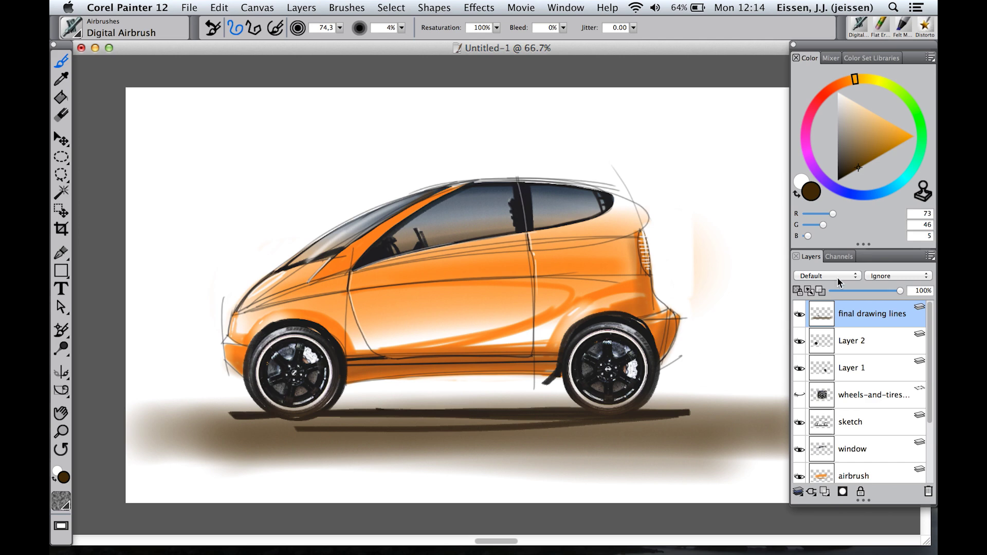
- Airbrush soft near-white reflections onto the ground shadow below the front and rear wheels
click(840, 94)
drag(294, 448, 289, 464)
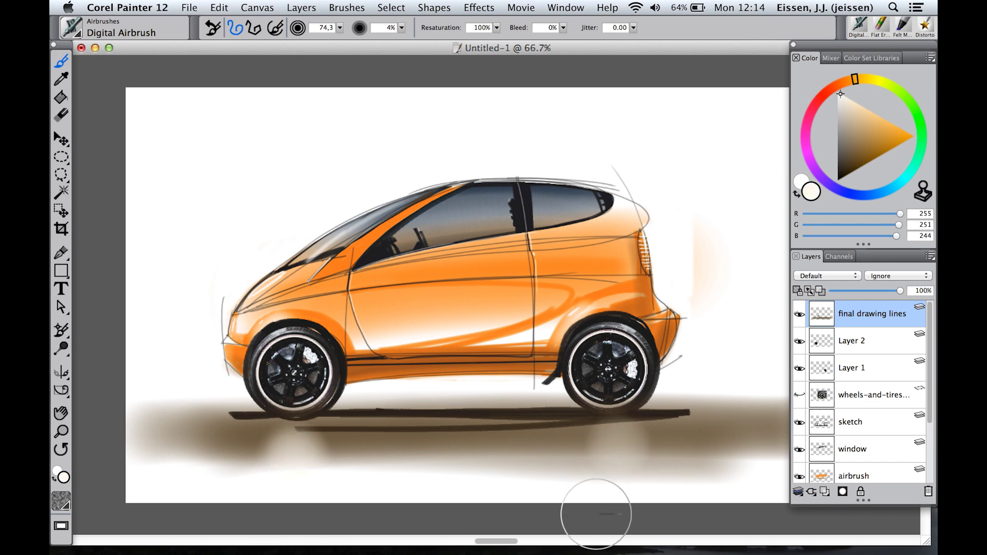